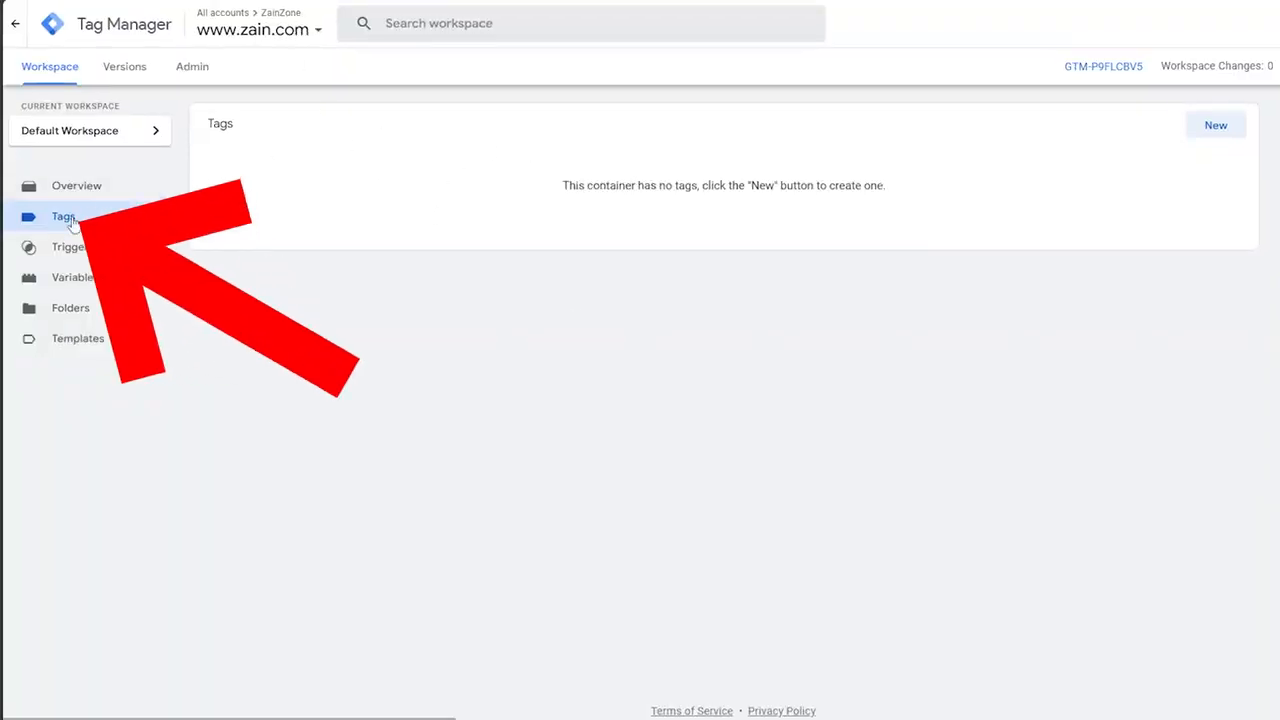
left_click(1090, 70)
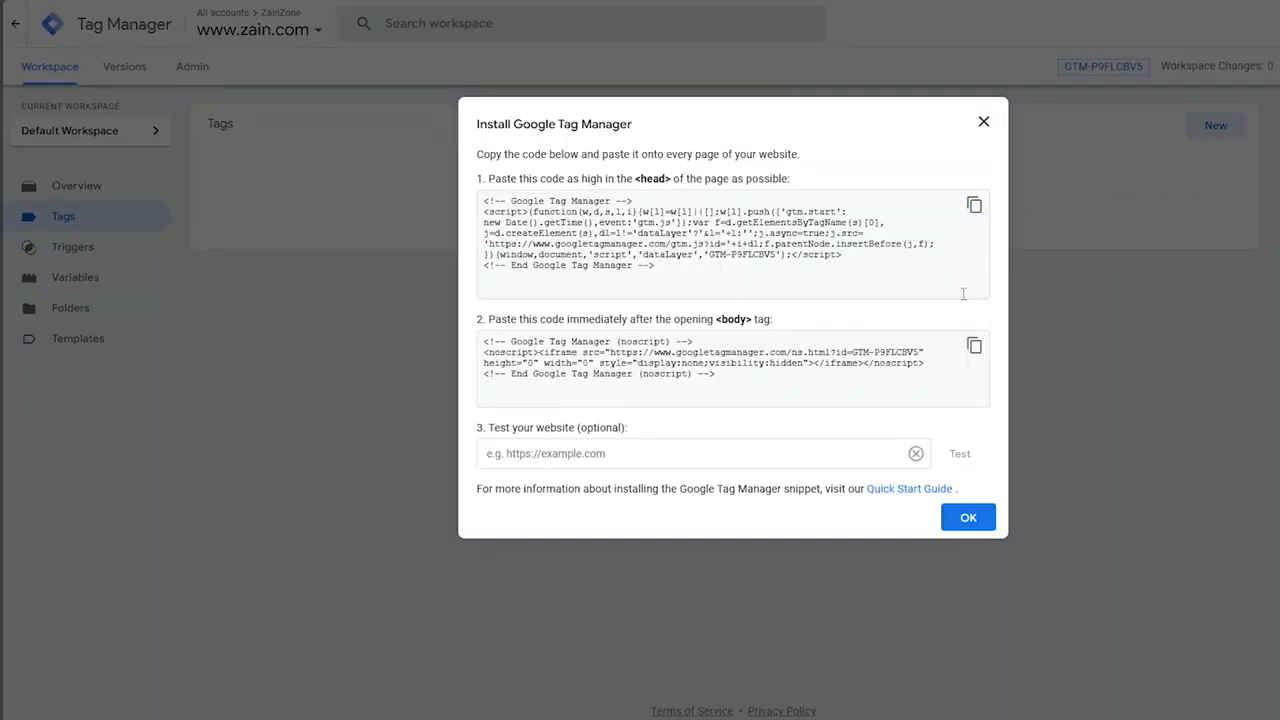
left_click(968, 521)
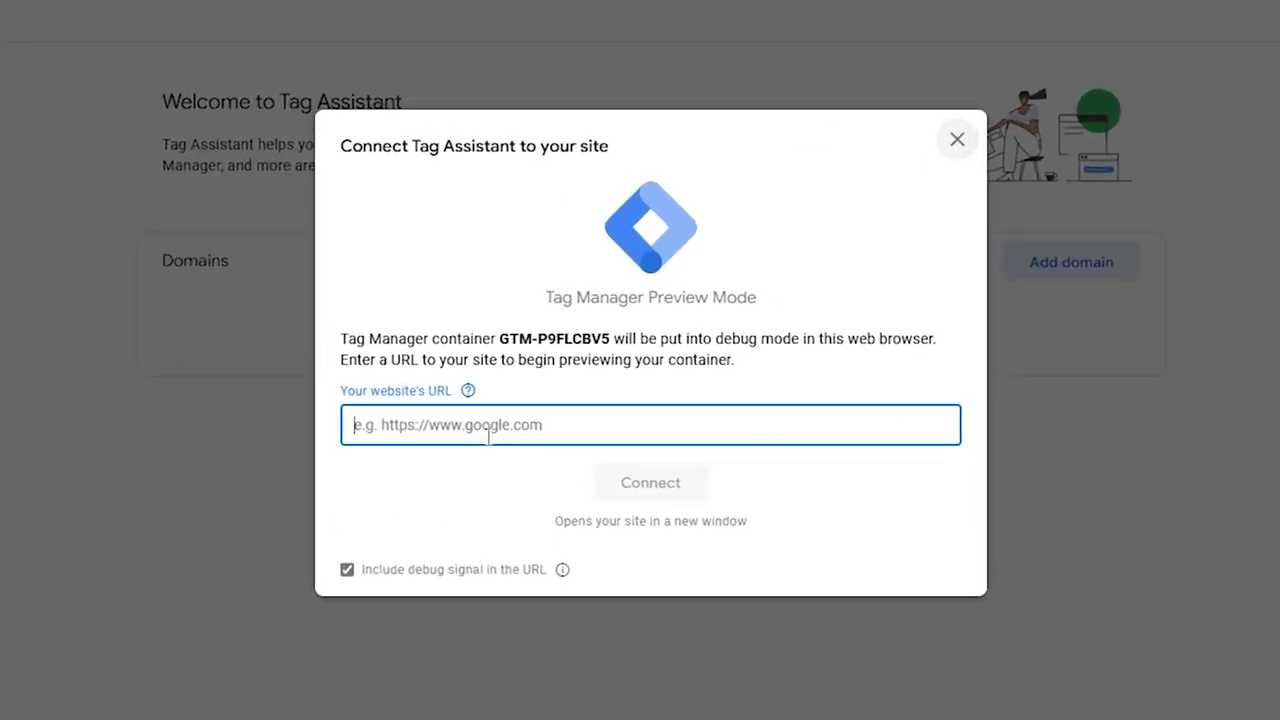
type("www.")
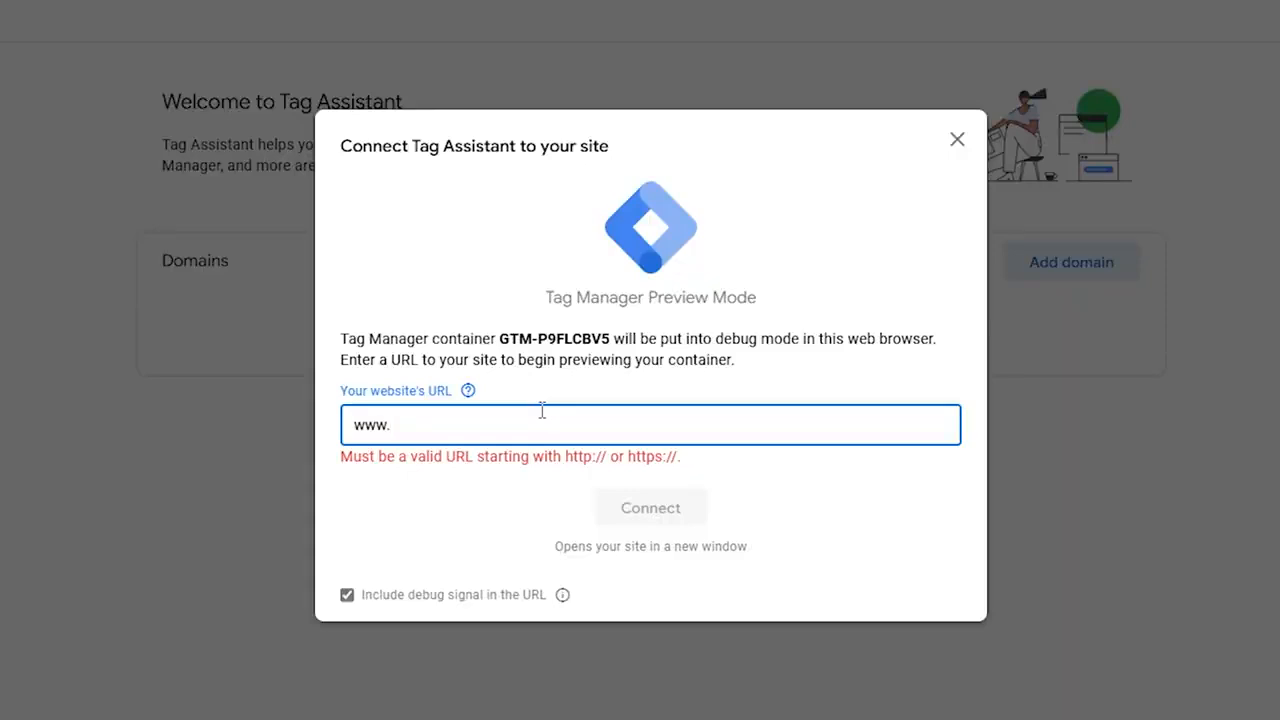
type("zain,com")
key("Left")
key("Left")
key("Left")
key("BackSpace")
type(".")
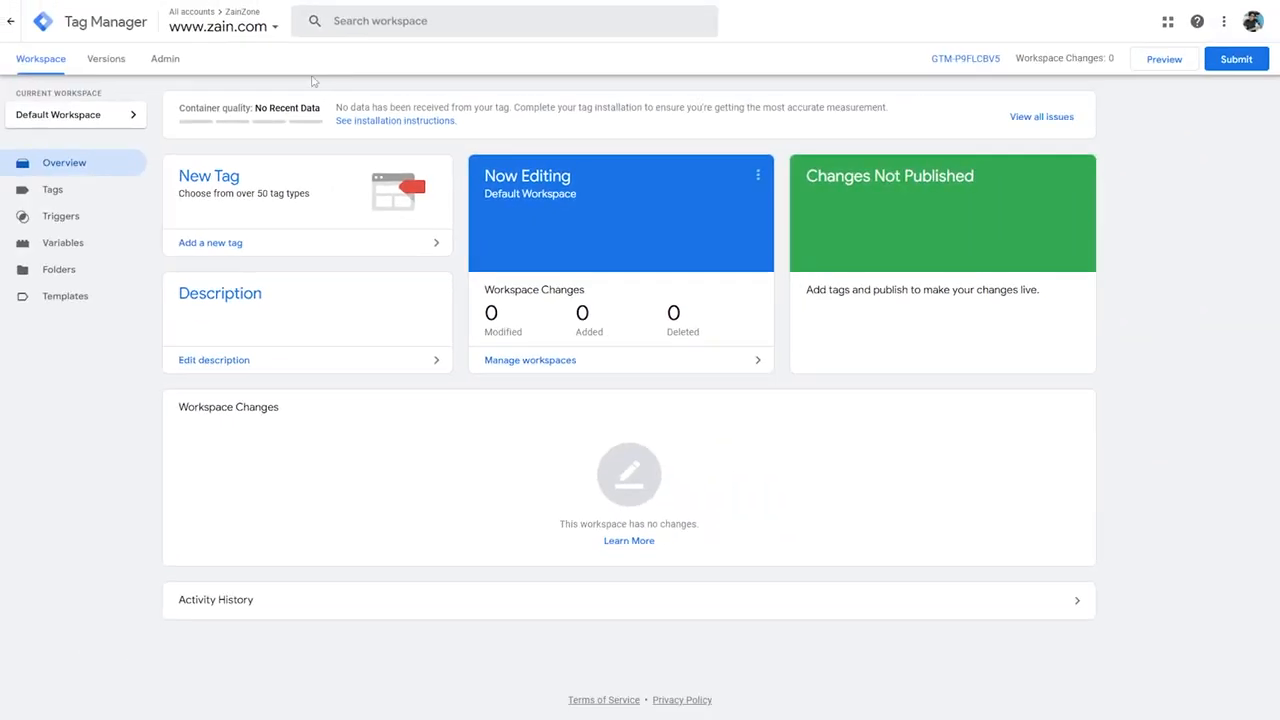
Step: Switch from Tag Manager to Google Analytics and start setting up a new Analytics account
left_click(254, 30)
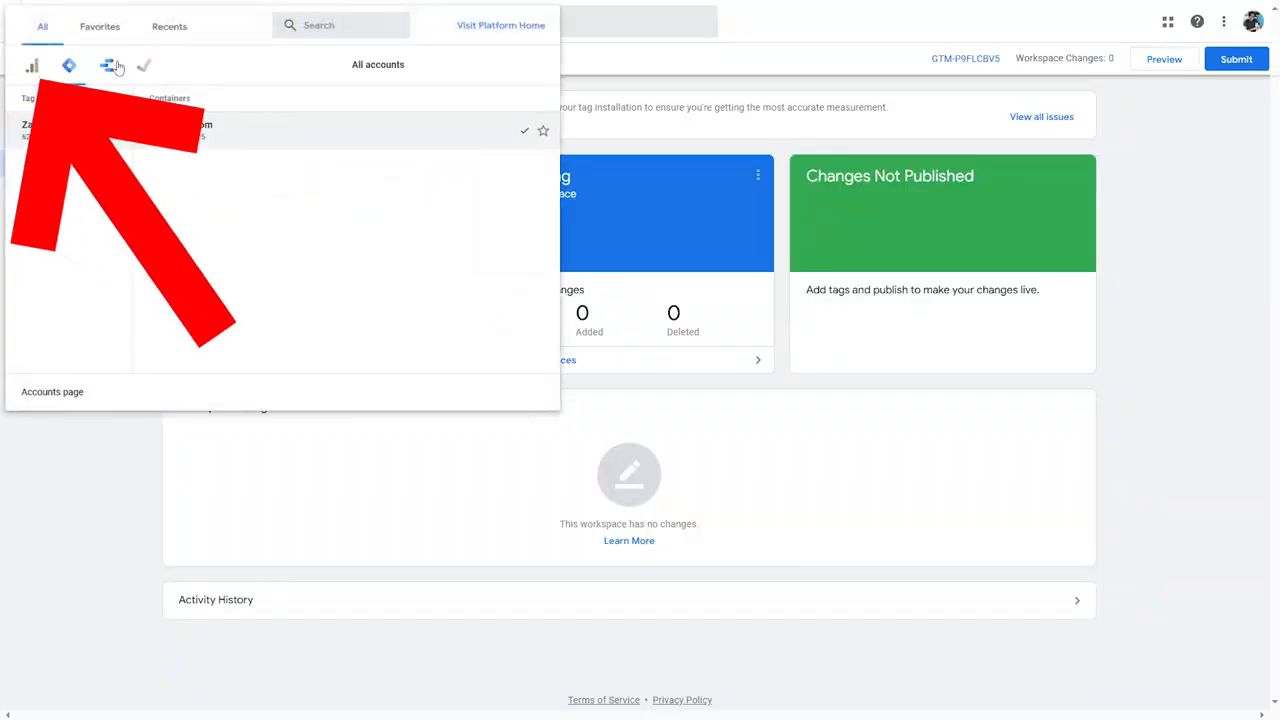
left_click(32, 66)
left_click(300, 310)
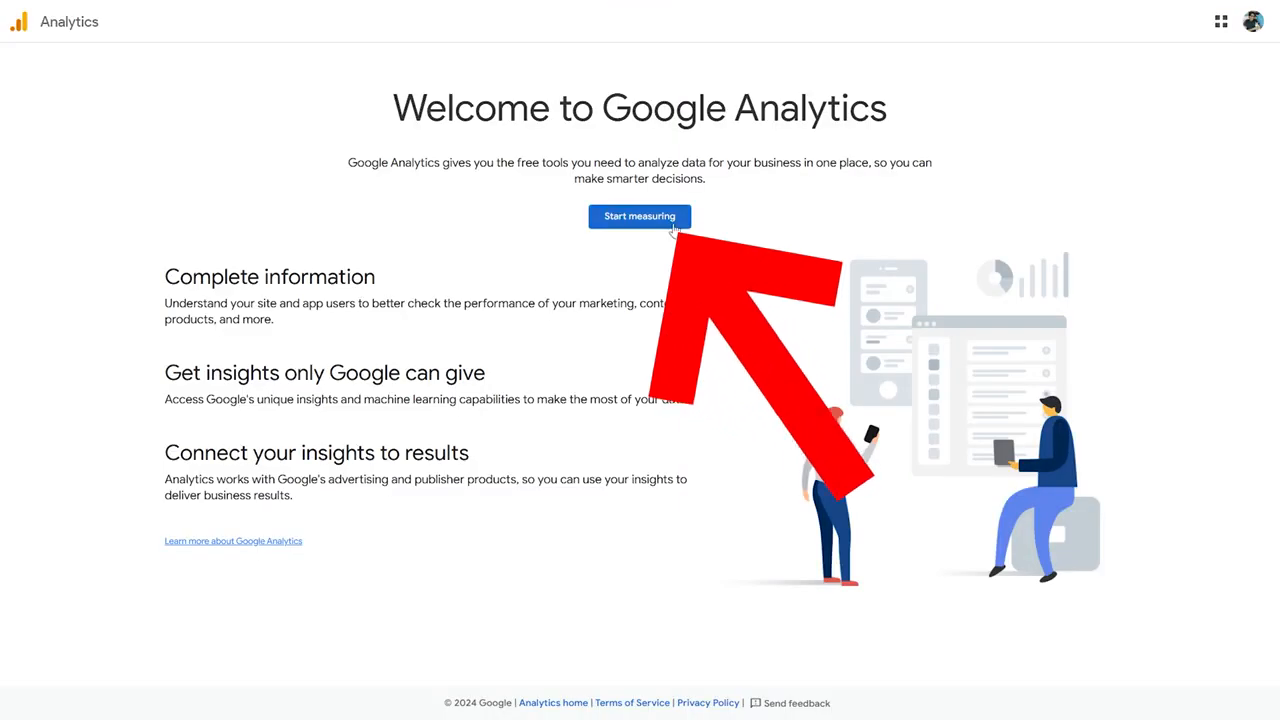
left_click(640, 216)
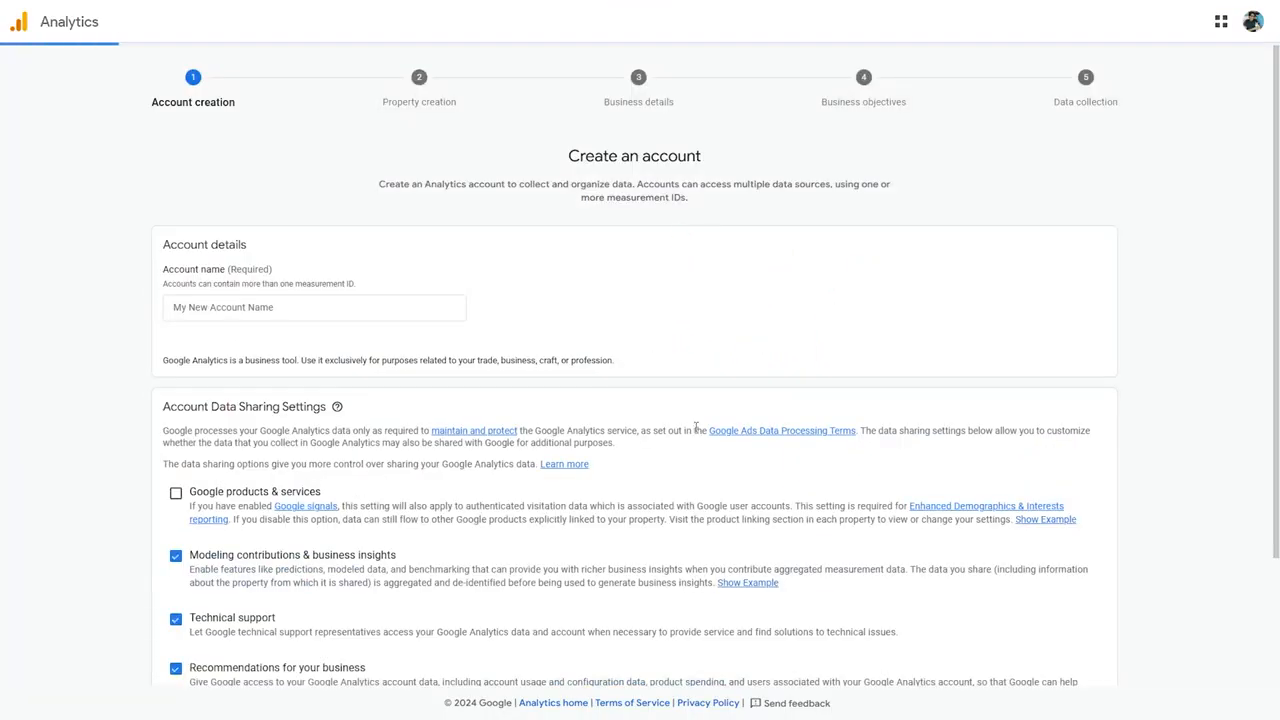
Step: Name the Analytics account Zain Zone and continue with all four data sharing settings enabled
left_click(250, 308)
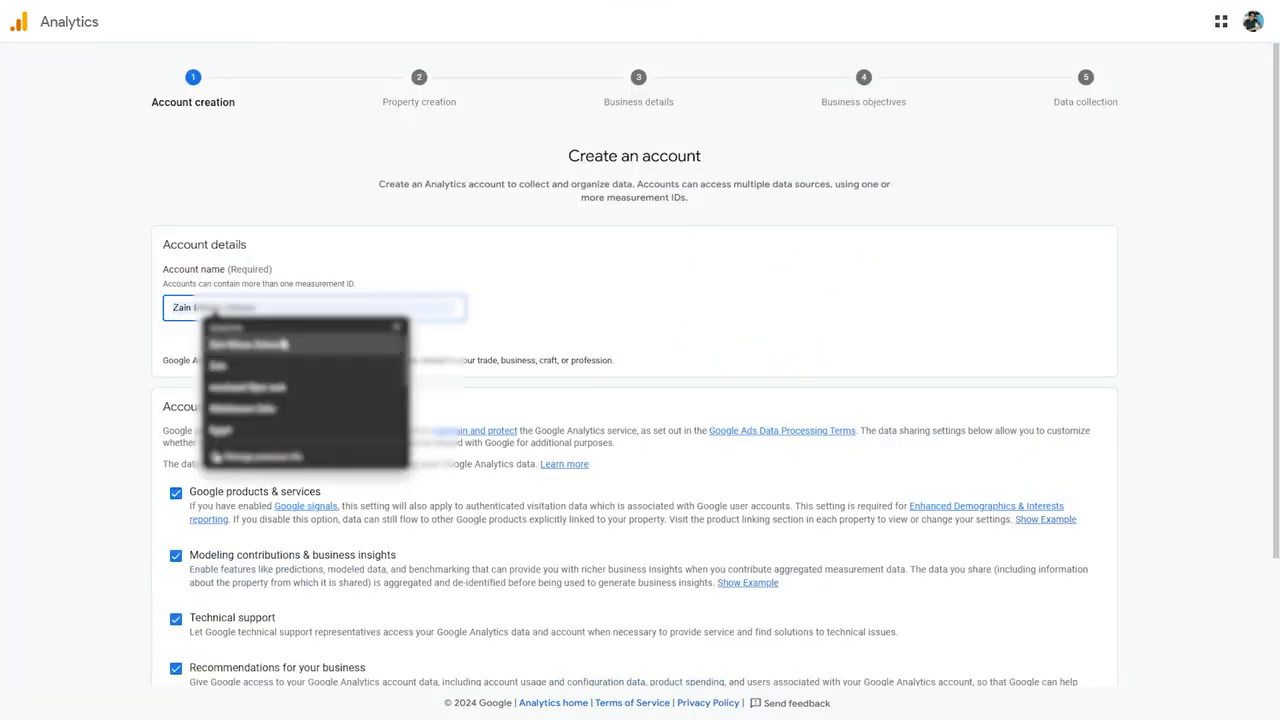
left_click(284, 344)
scroll(262, 320, "down", 2)
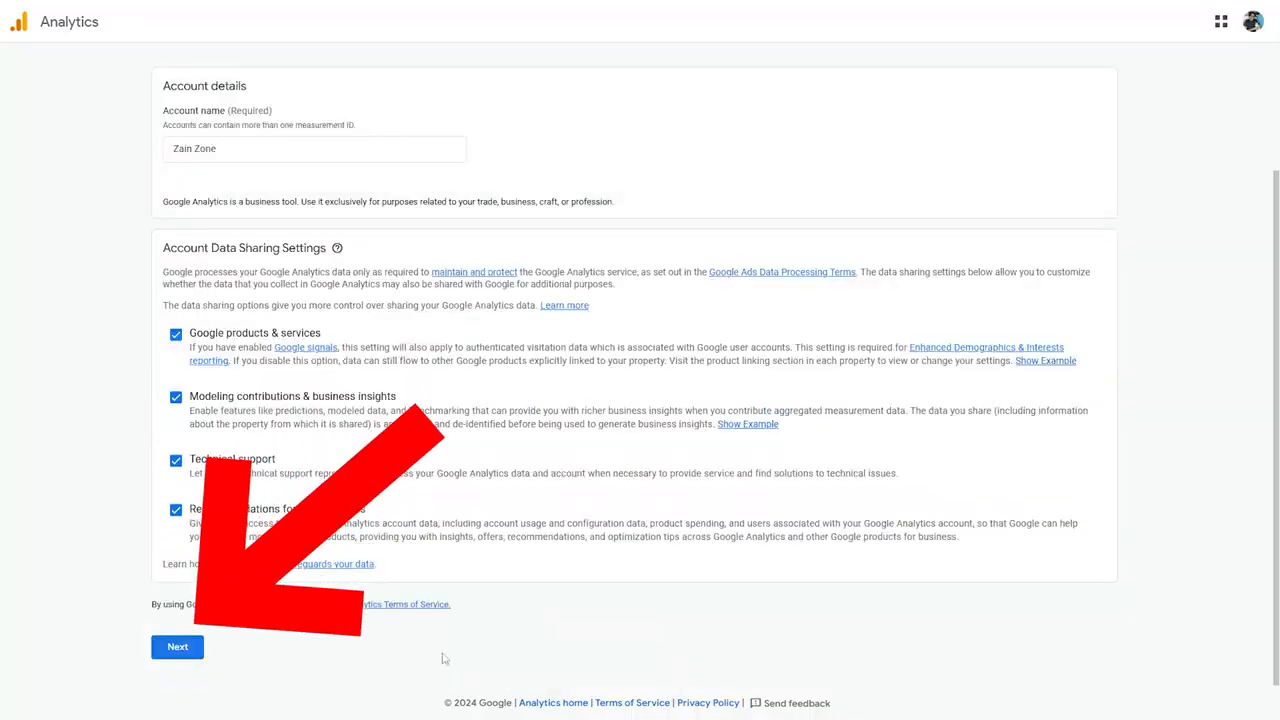
left_click(178, 648)
Step: Name the new property Zain and set its reporting time zone to Egypt
left_click(537, 296)
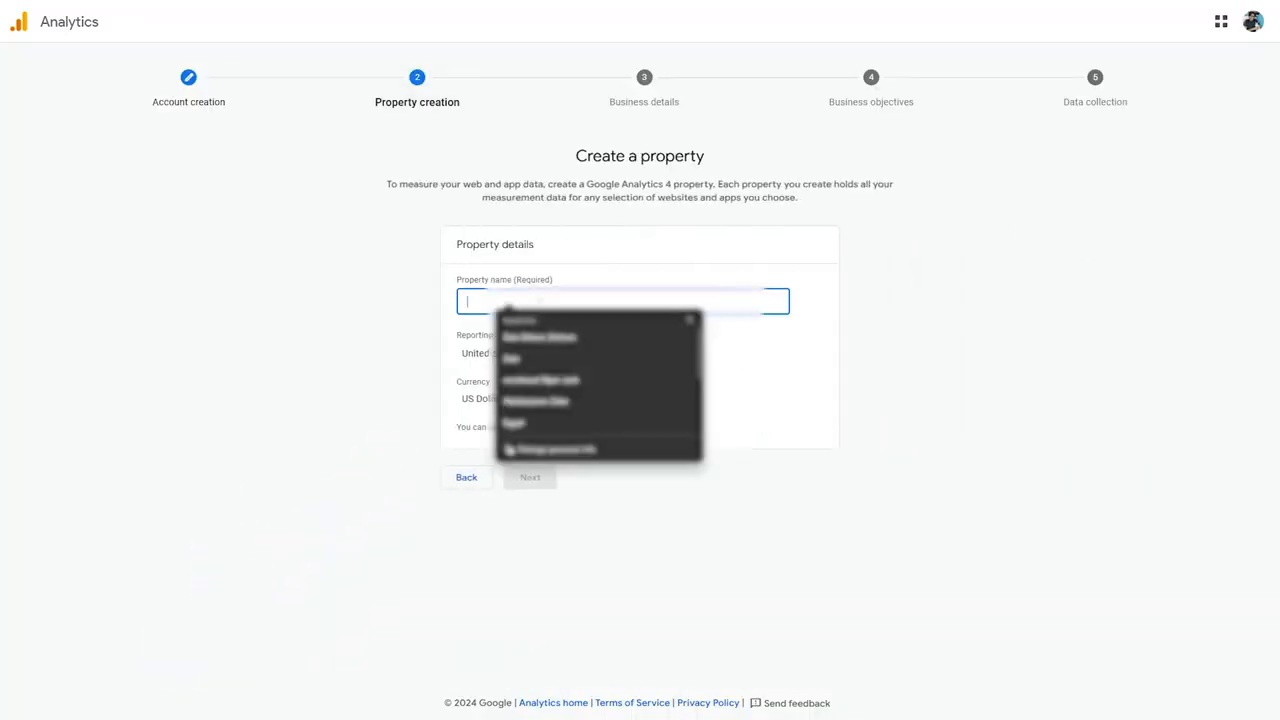
left_click(552, 338)
left_click(556, 300)
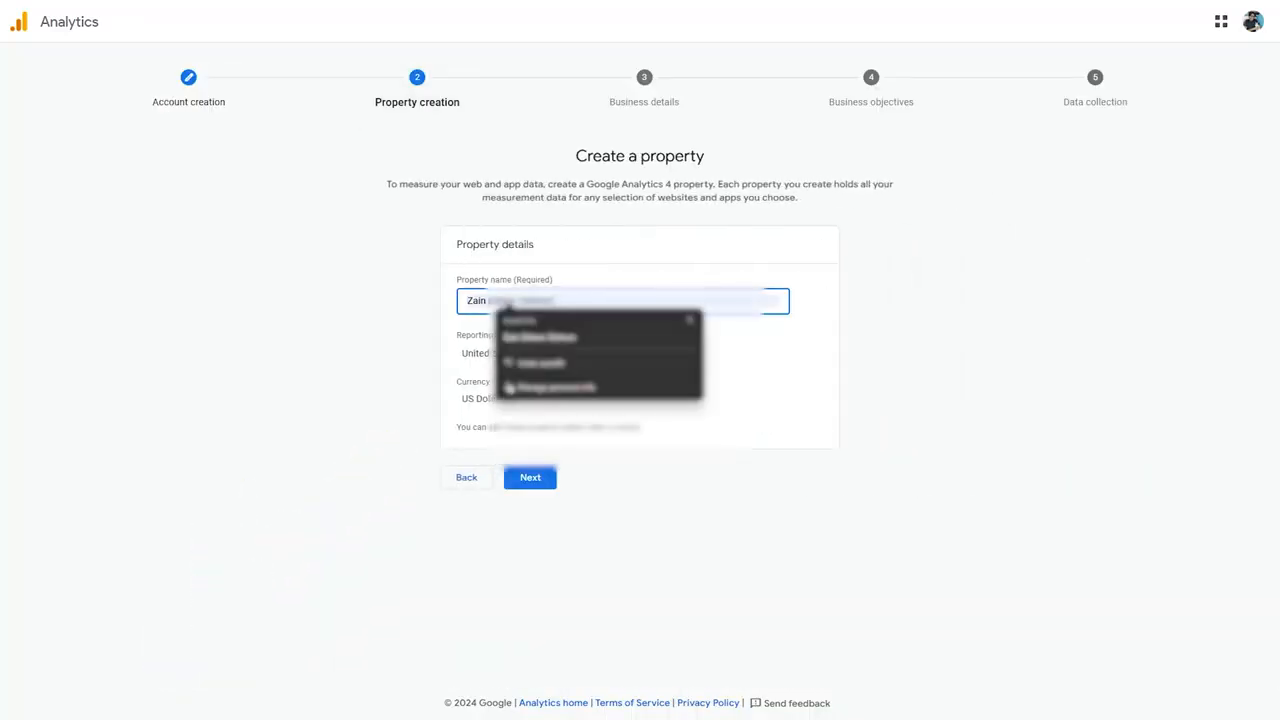
left_click(528, 362)
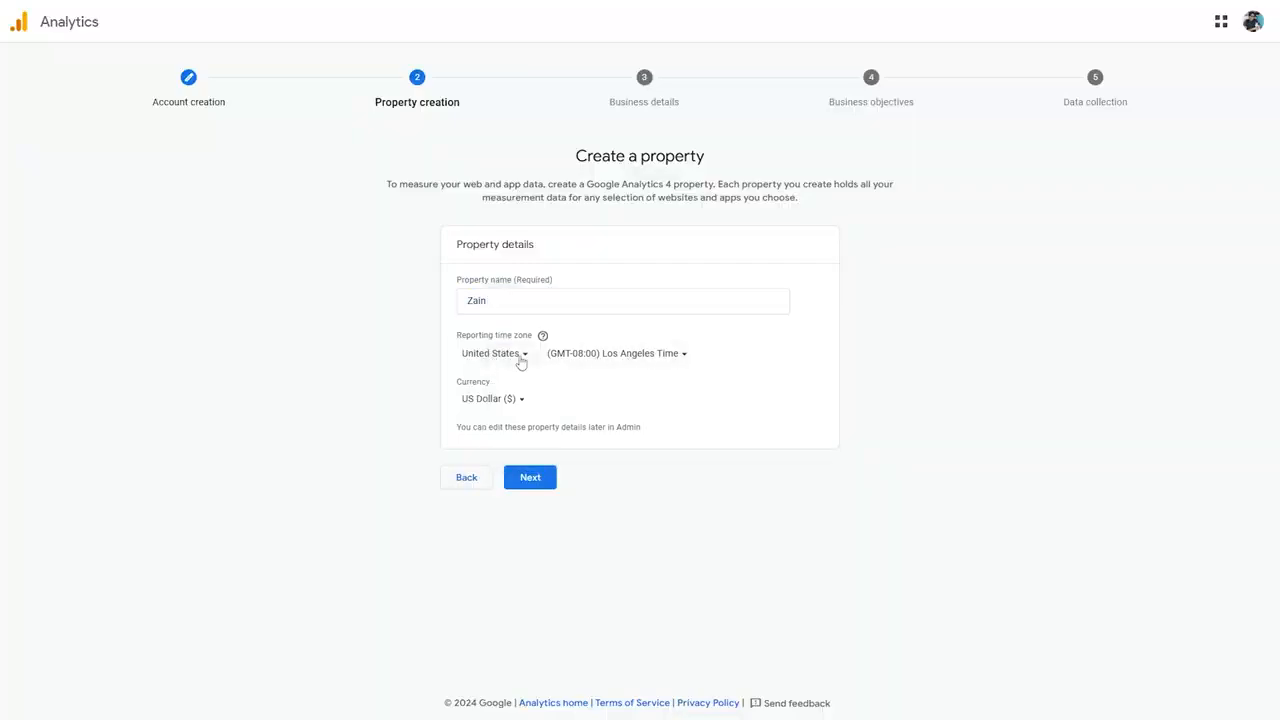
left_click(520, 358)
left_click_drag(696, 418, 705, 465)
left_click(574, 472)
left_click(518, 402)
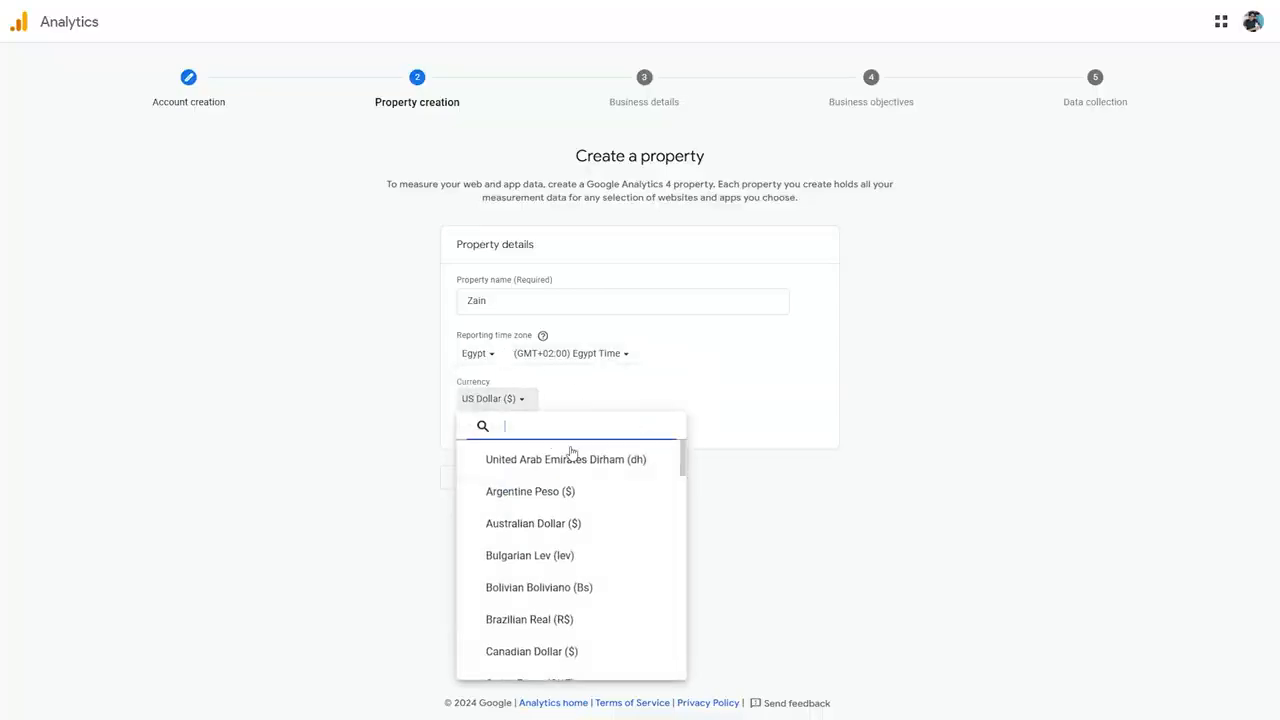
mouse_move(686, 462)
left_mouse_down()
mouse_move(688, 535)
mouse_move(688, 460)
left_mouse_up()
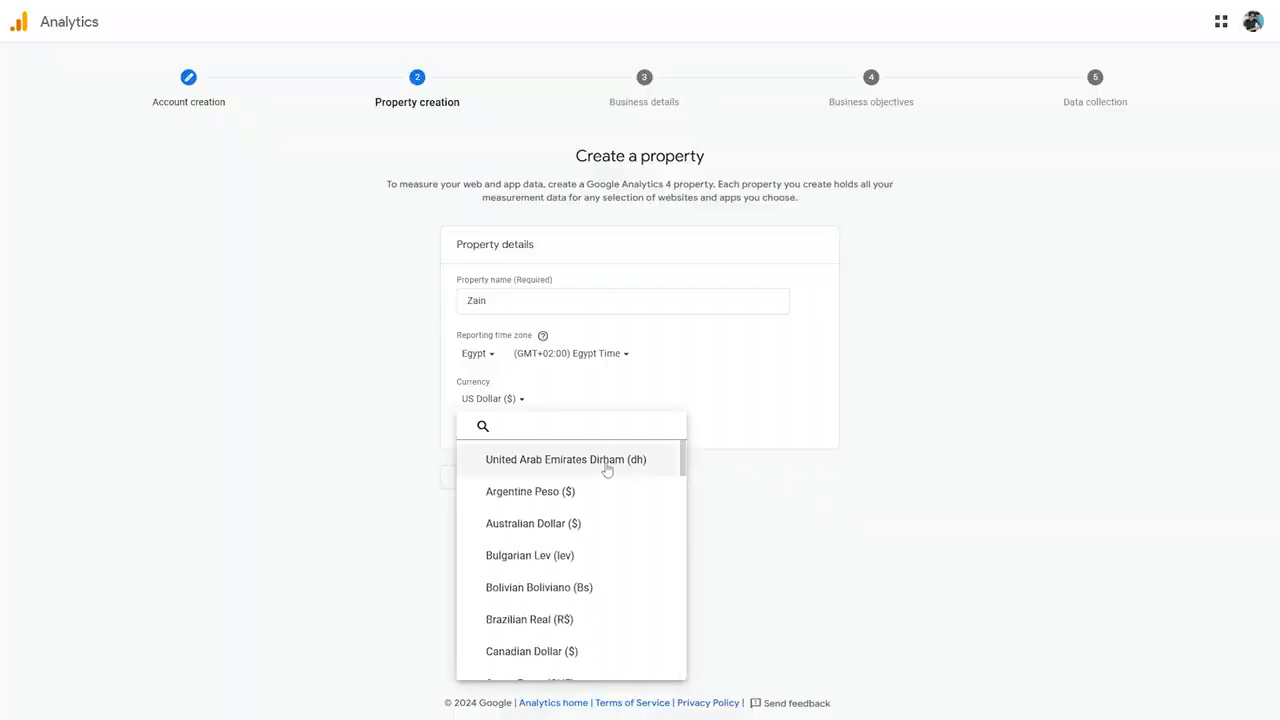
left_click(712, 512)
Step: Submit the property details and describe the business as Science industry, Small with 1 to 10 employees
left_click(533, 480)
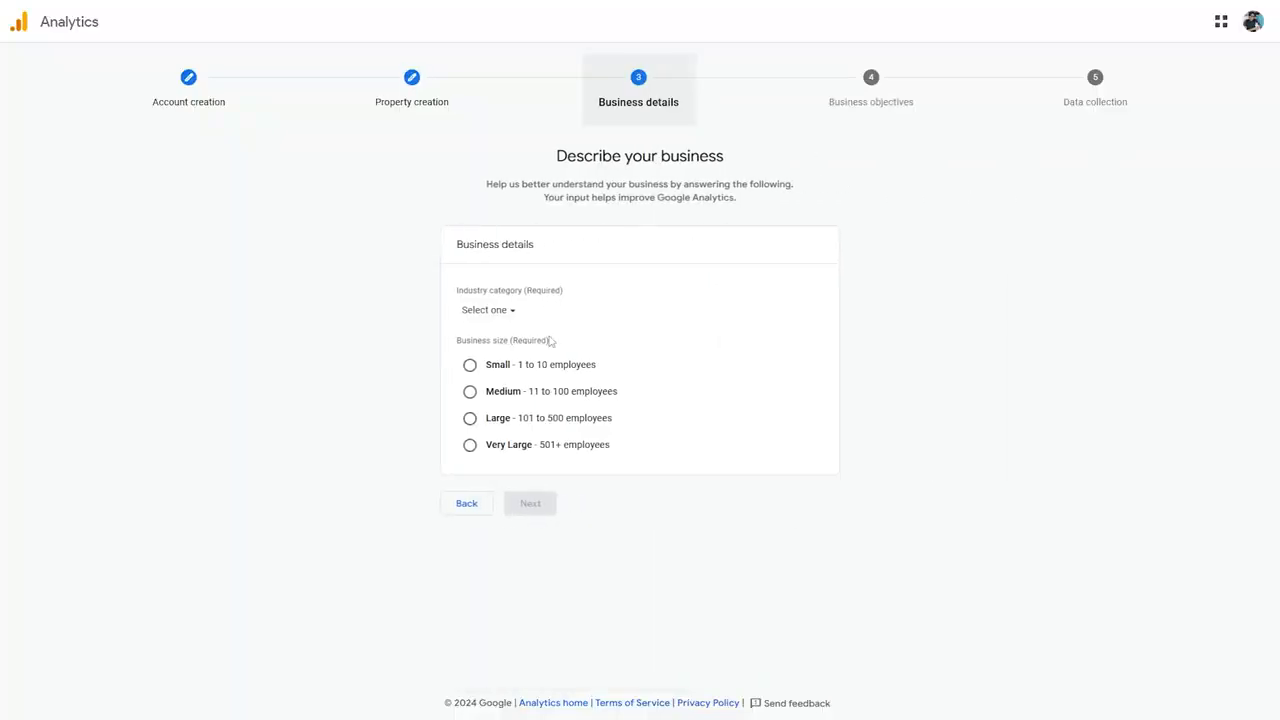
left_click(485, 316)
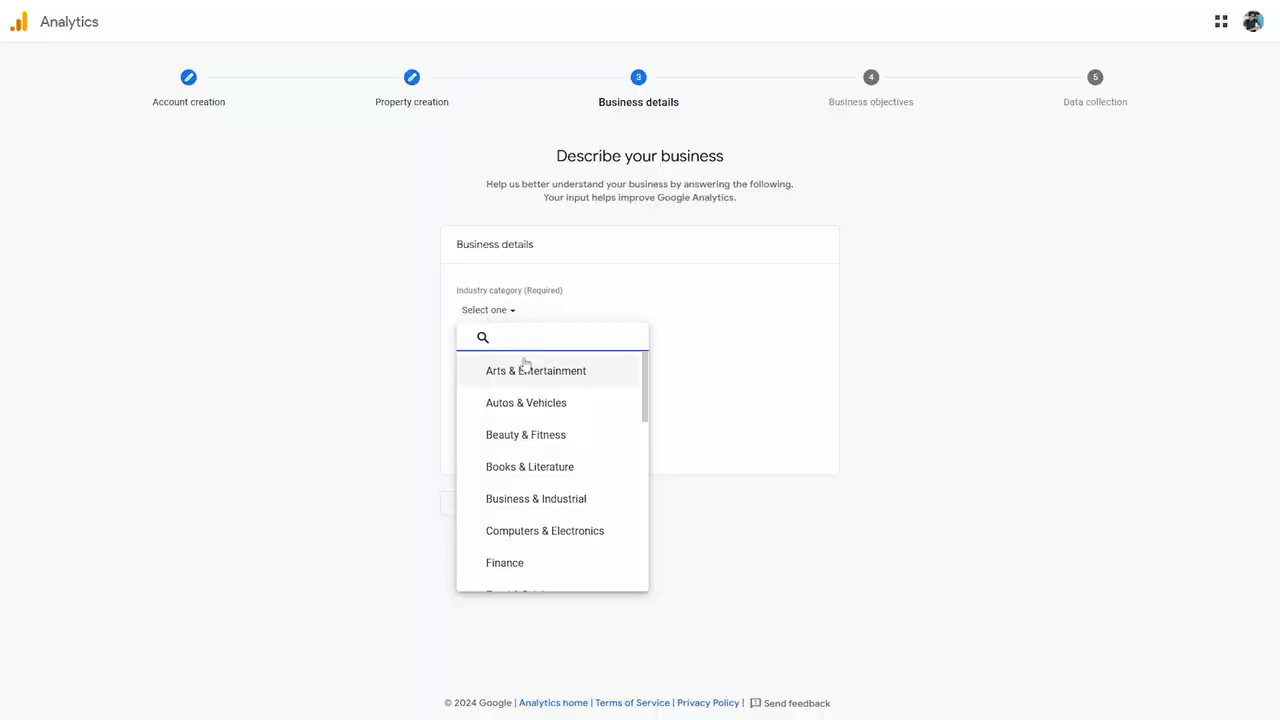
left_click_drag(644, 400, 645, 565)
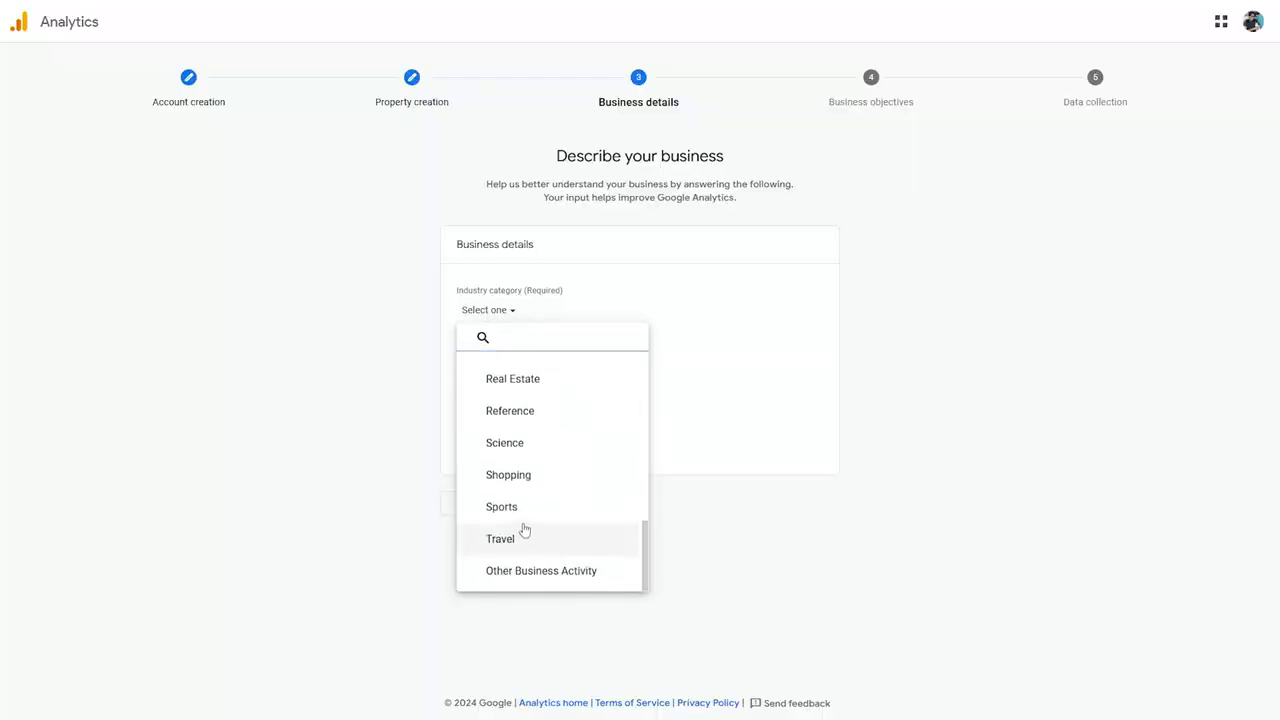
left_click(510, 443)
left_click(490, 368)
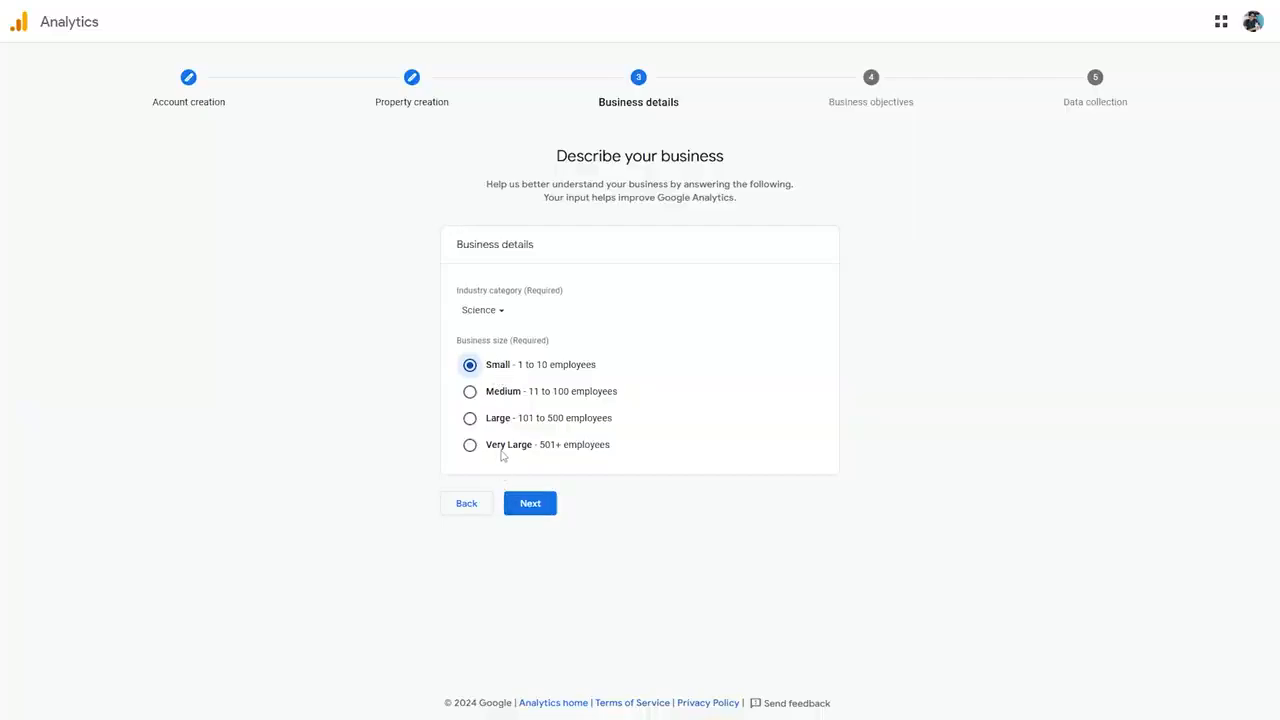
left_click(530, 503)
left_click(781, 255)
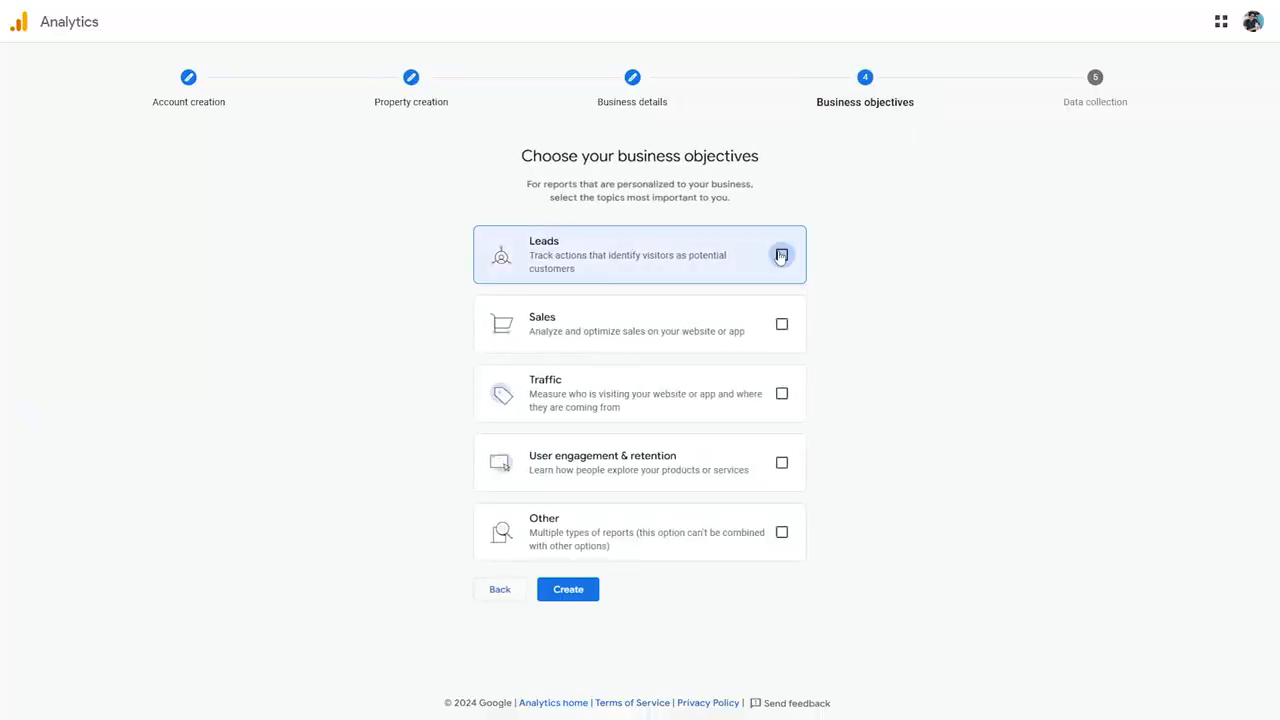
left_click(782, 393)
left_click(782, 462)
left_click(782, 532)
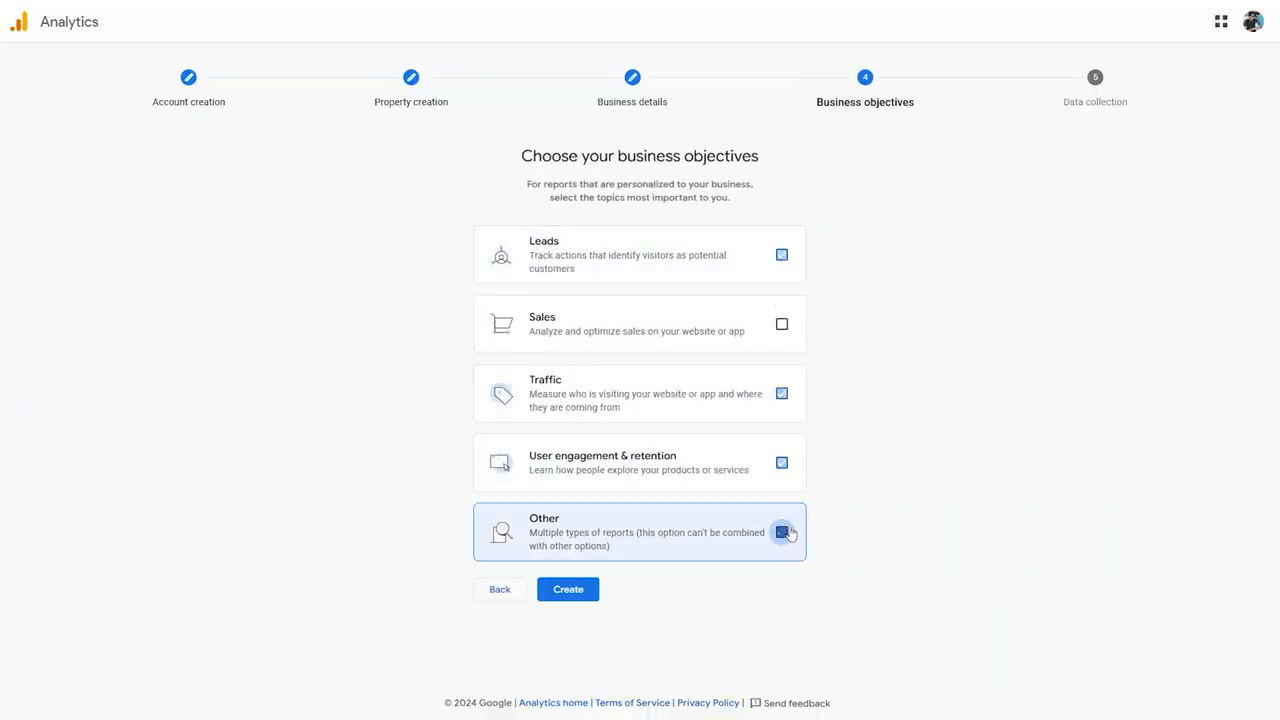
left_click(783, 328)
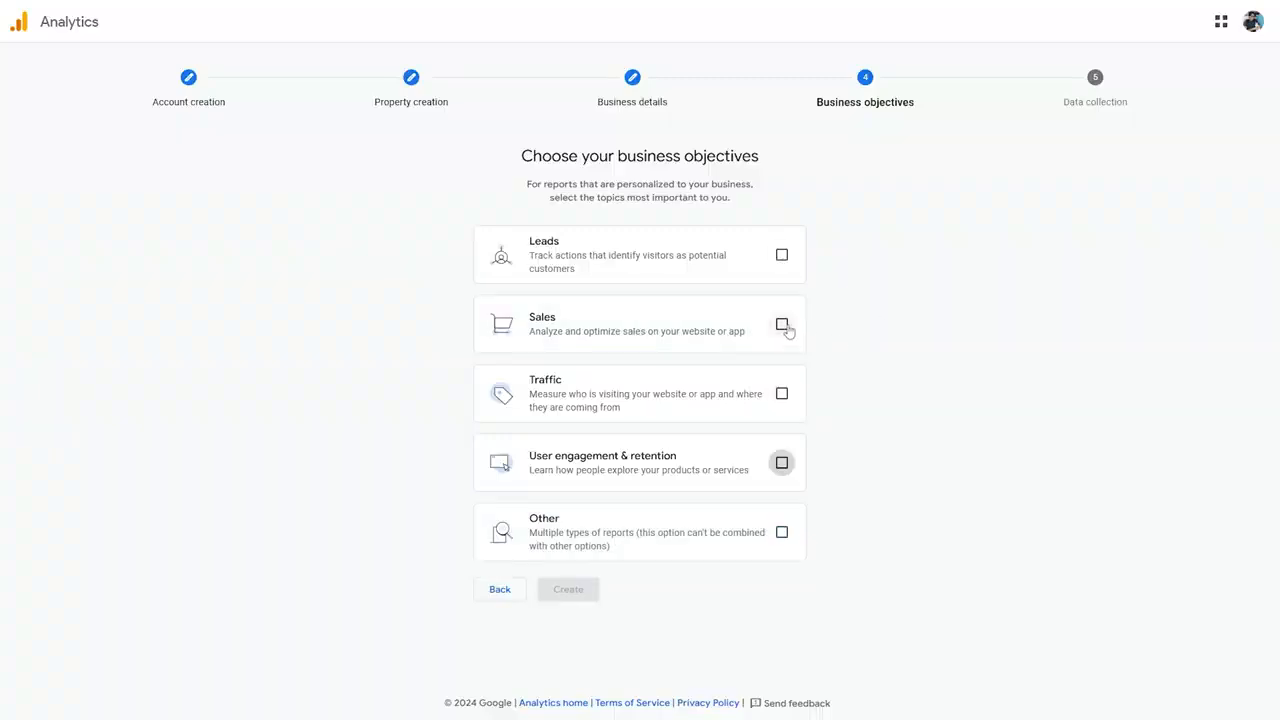
Step: Choose Sales and User engagement & retention as the business objectives and create the property
left_click(783, 325)
left_click(782, 462)
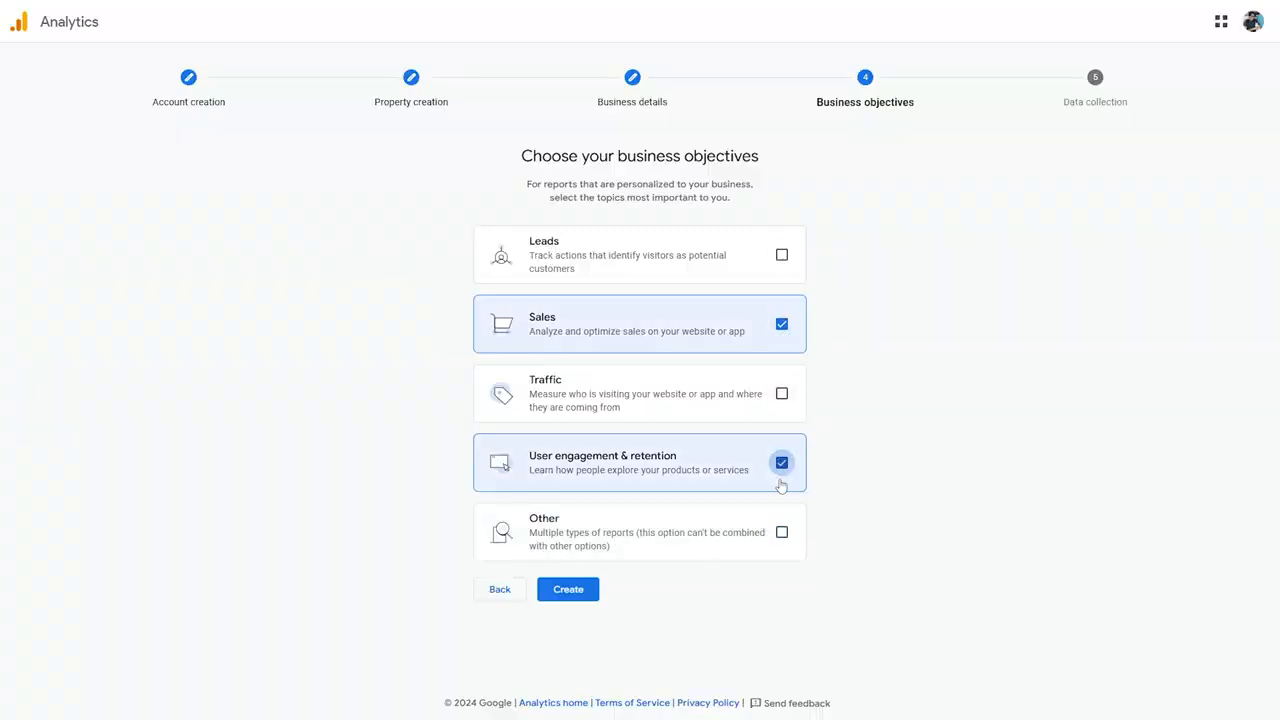
left_click(585, 595)
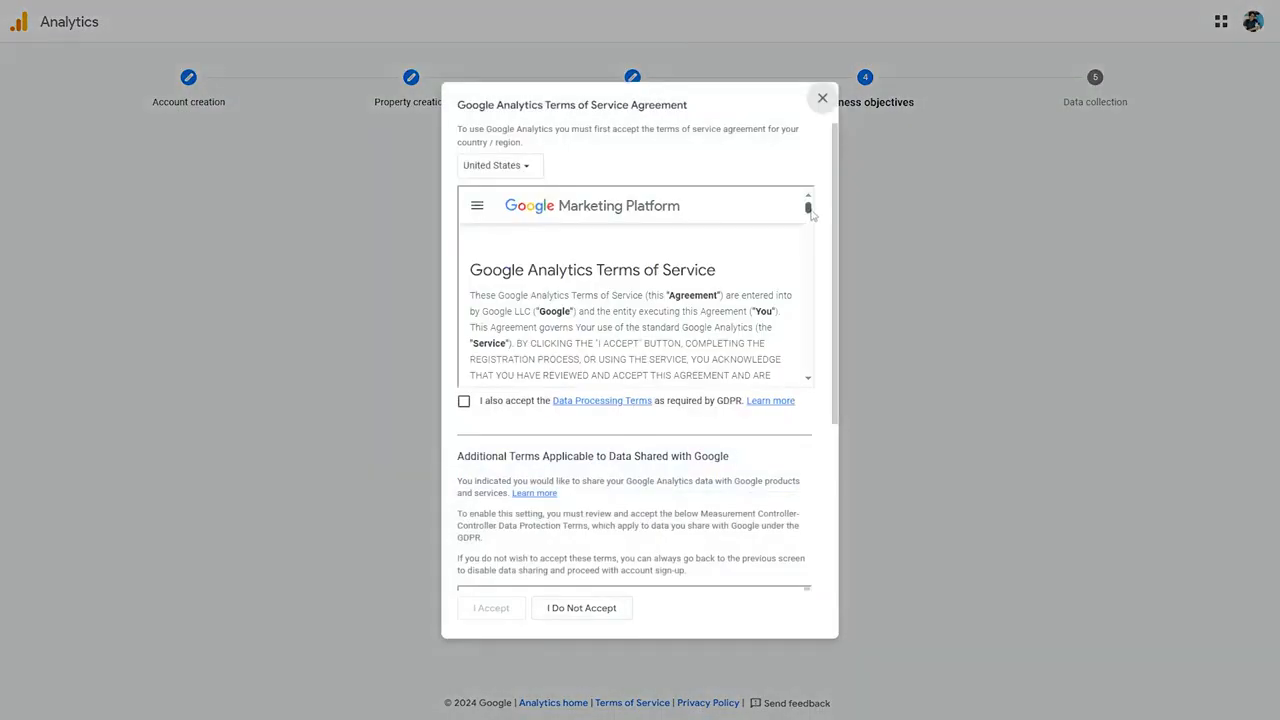
Step: Accept the Analytics Terms of Service, including the Data Processing Terms and the Measurement Controller-Controller Data Protection Terms
left_click_drag(810, 214, 808, 366)
left_click(463, 401)
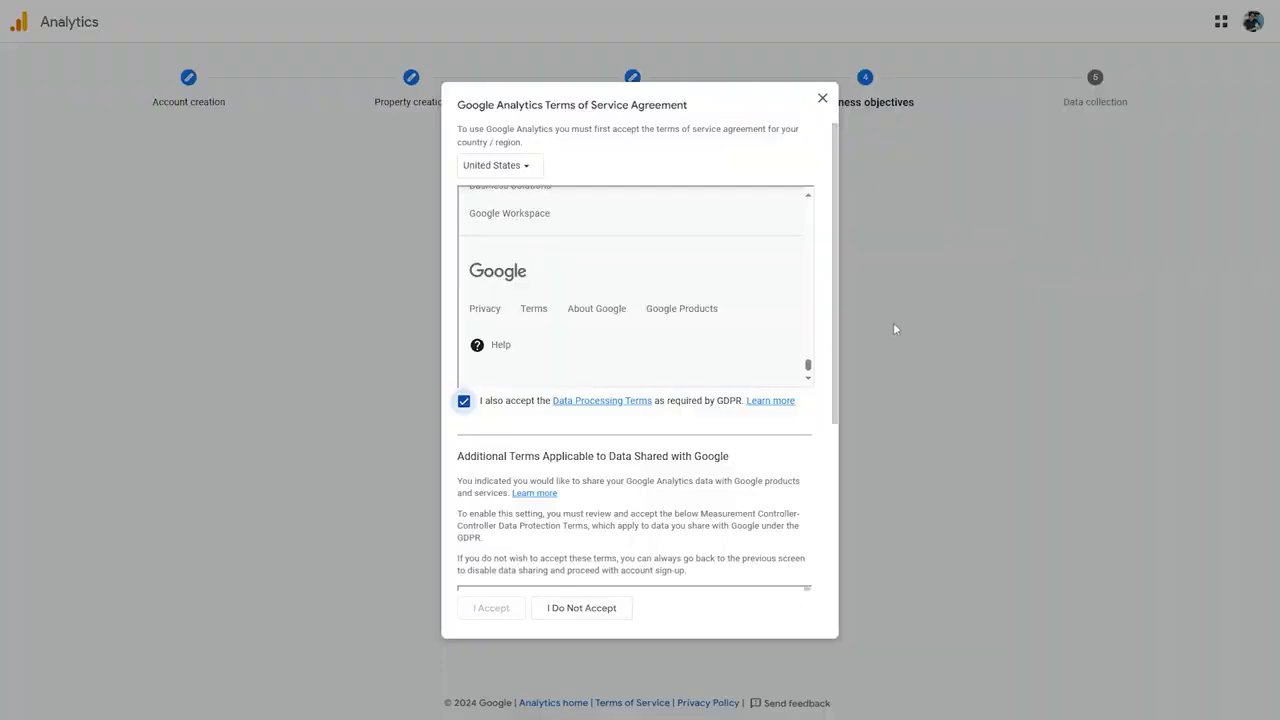
left_click_drag(834, 334, 837, 517)
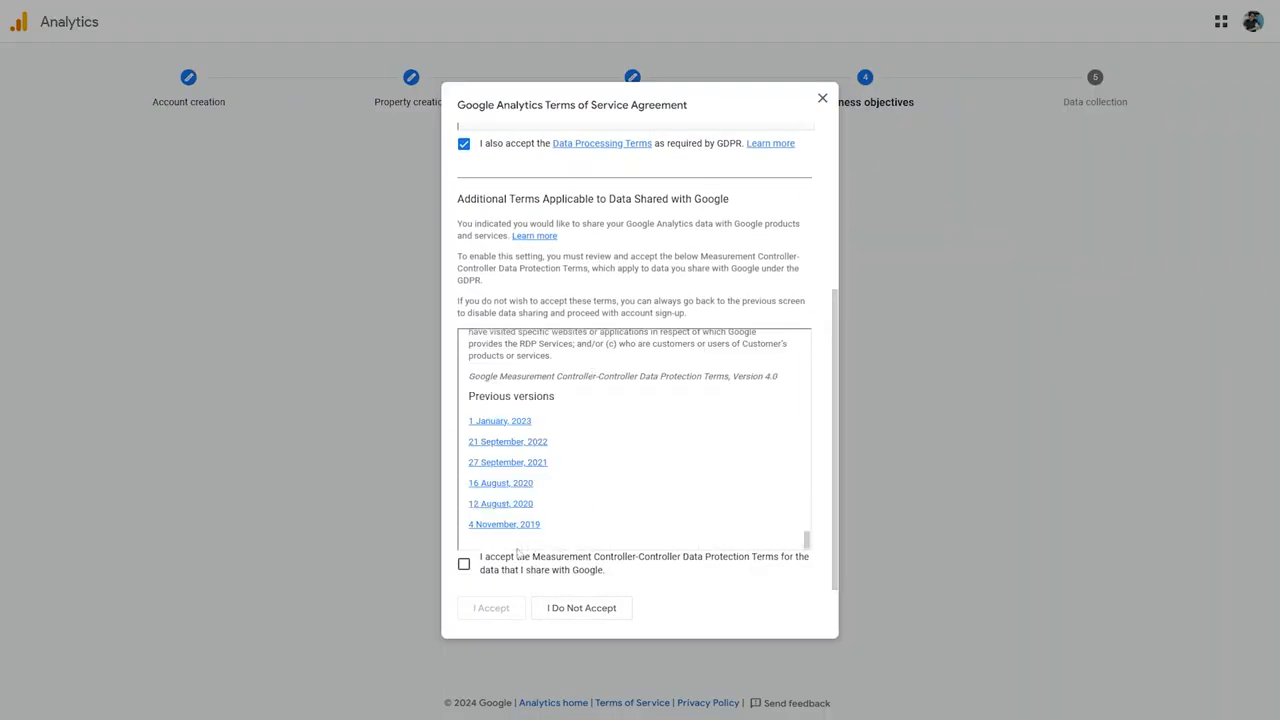
left_click(464, 566)
left_click(491, 609)
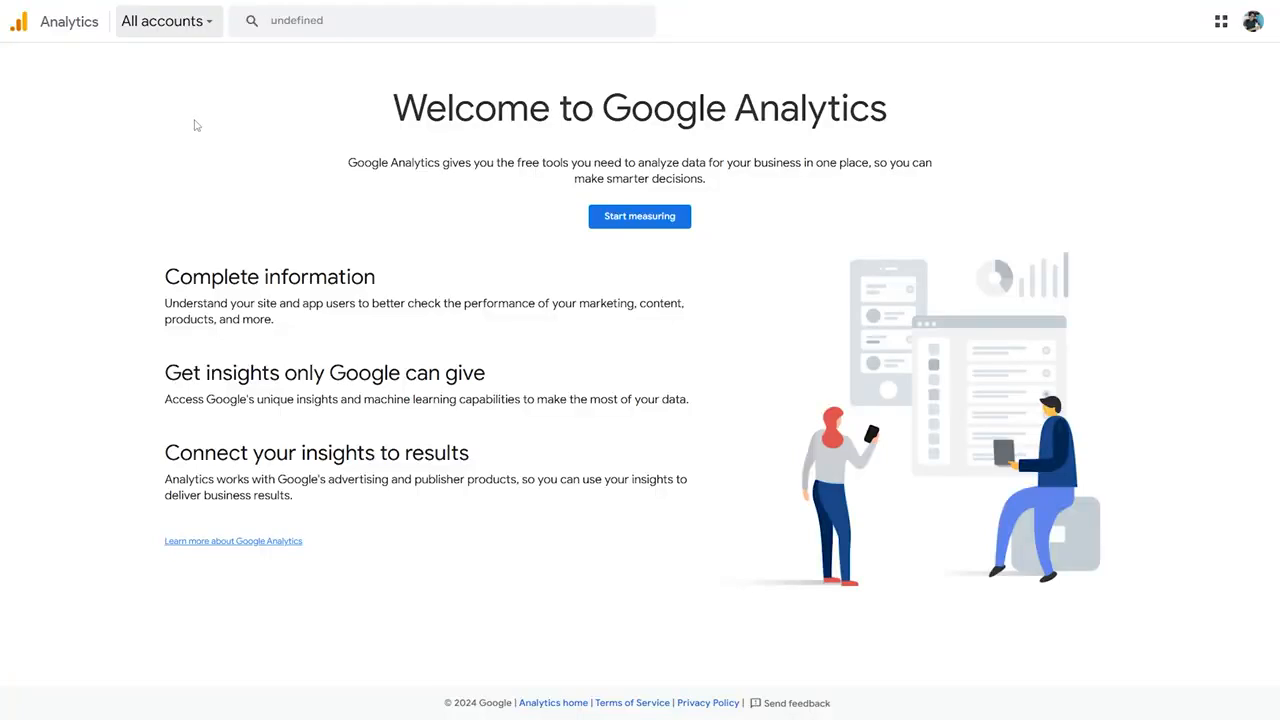
Step: Open the Zain property of the Zain Zone account and save the email communication preferences with Offers from Google included
left_click(201, 30)
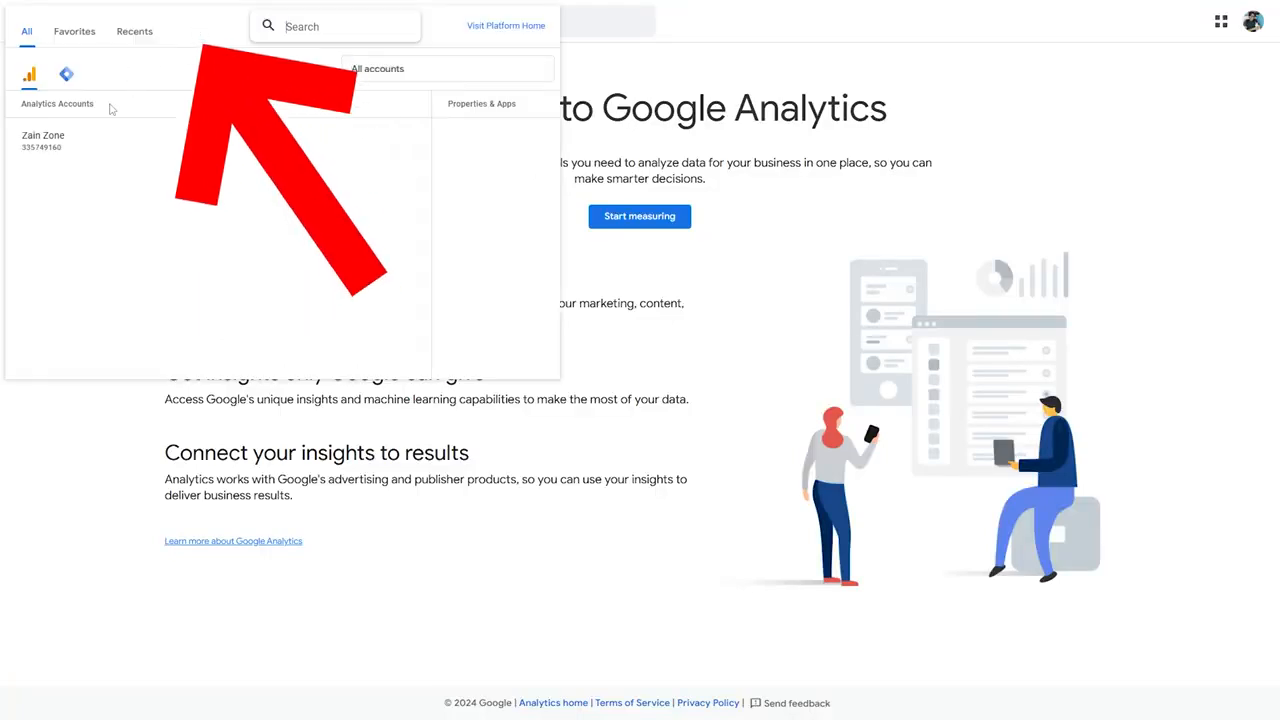
left_click(64, 140)
left_click(443, 141)
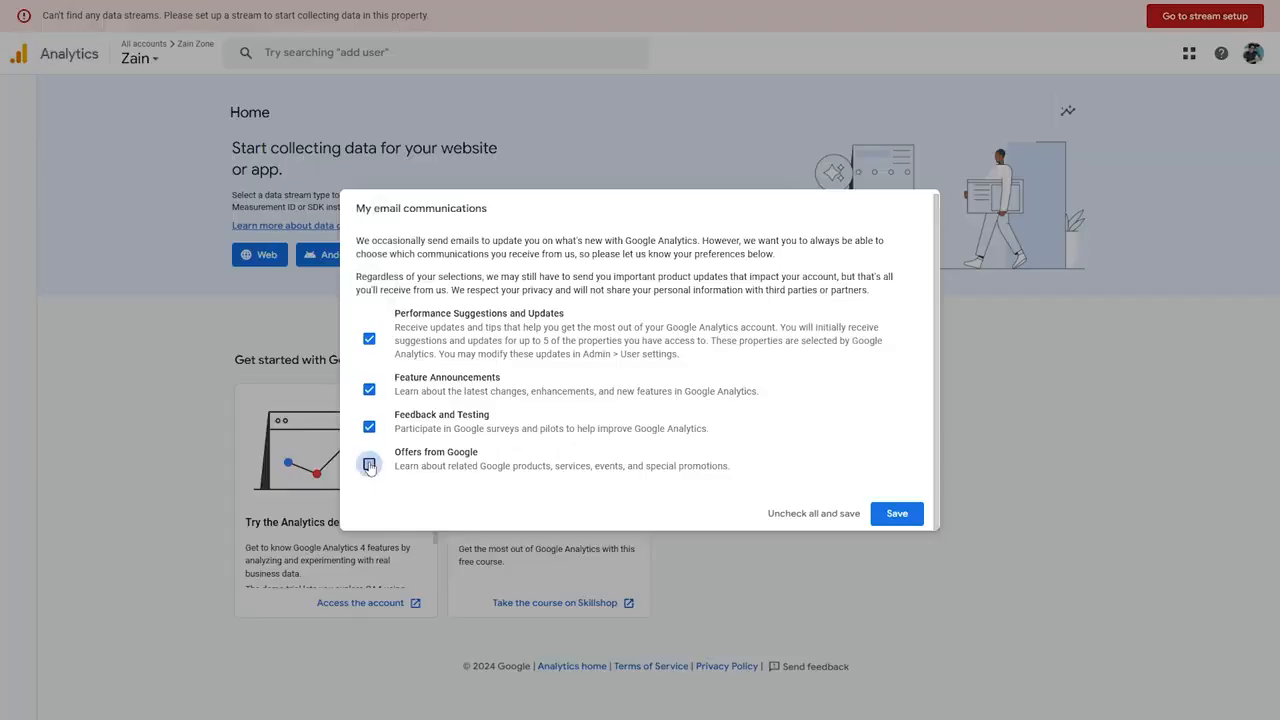
left_click(369, 465)
left_click(896, 524)
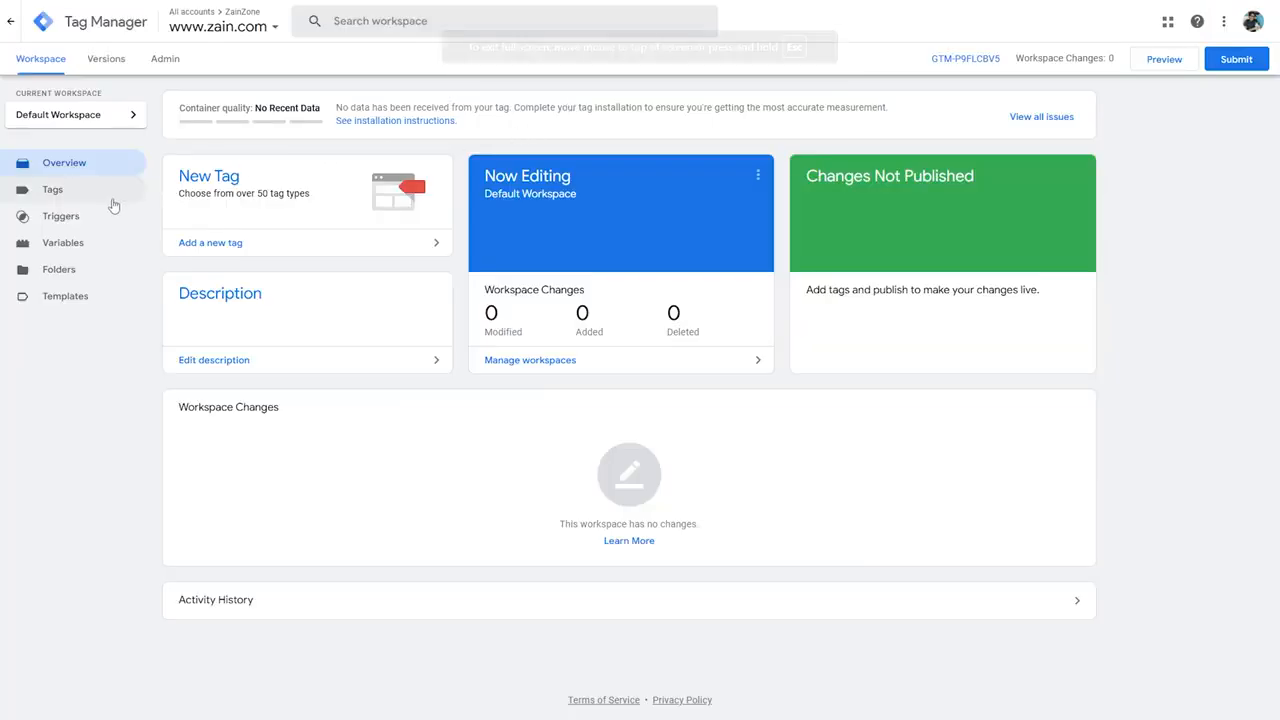
Step: Create a new tag in the Tag Manager workspace and name it ZZ
left_click(52, 189)
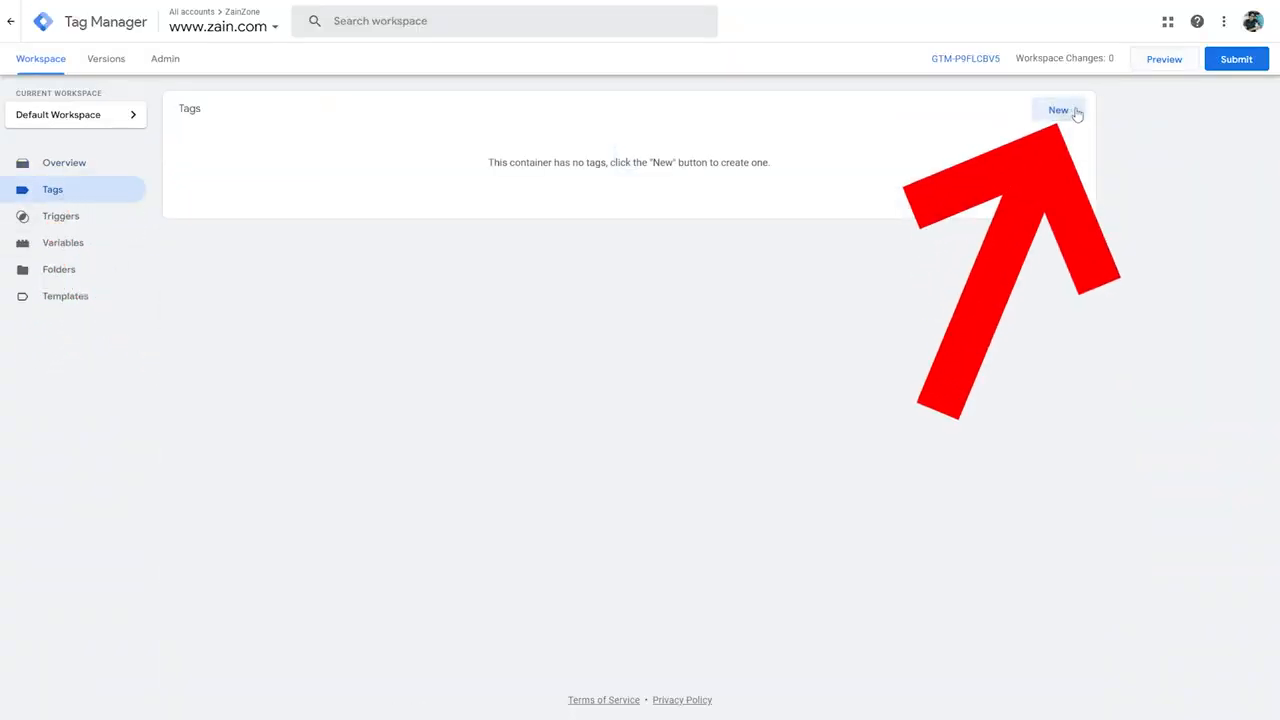
left_click(1077, 114)
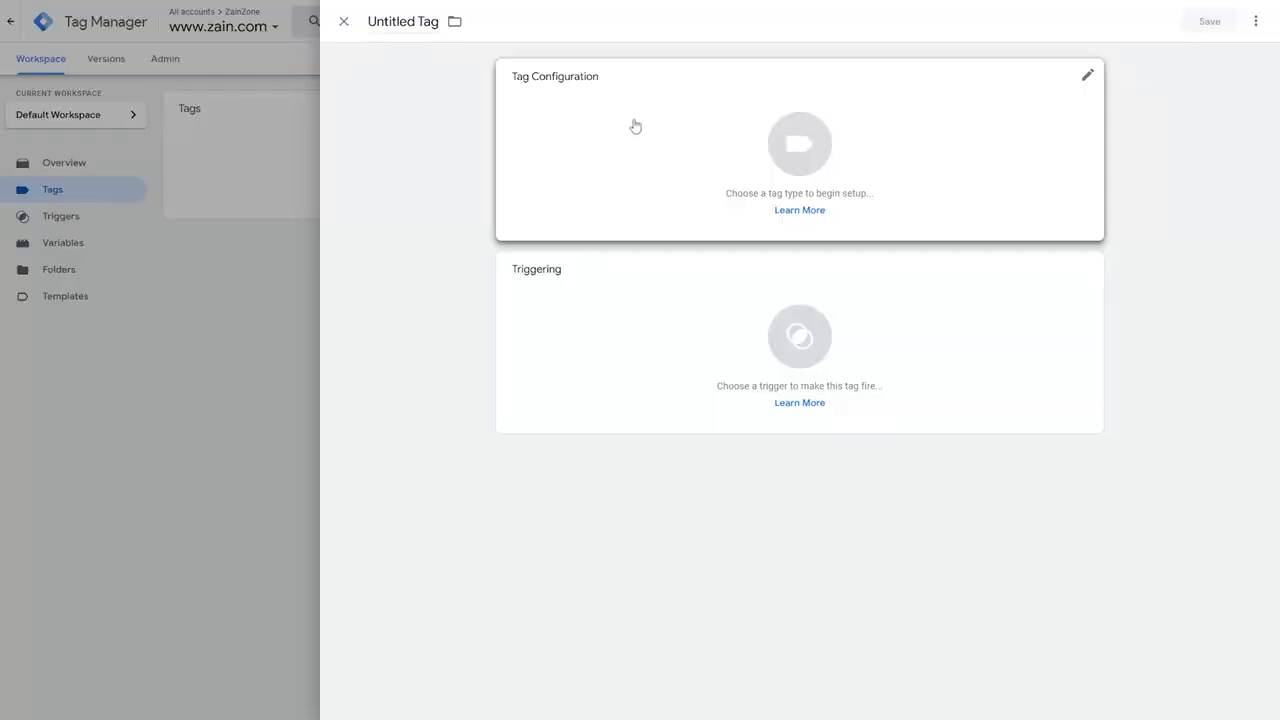
triple_click(400, 21)
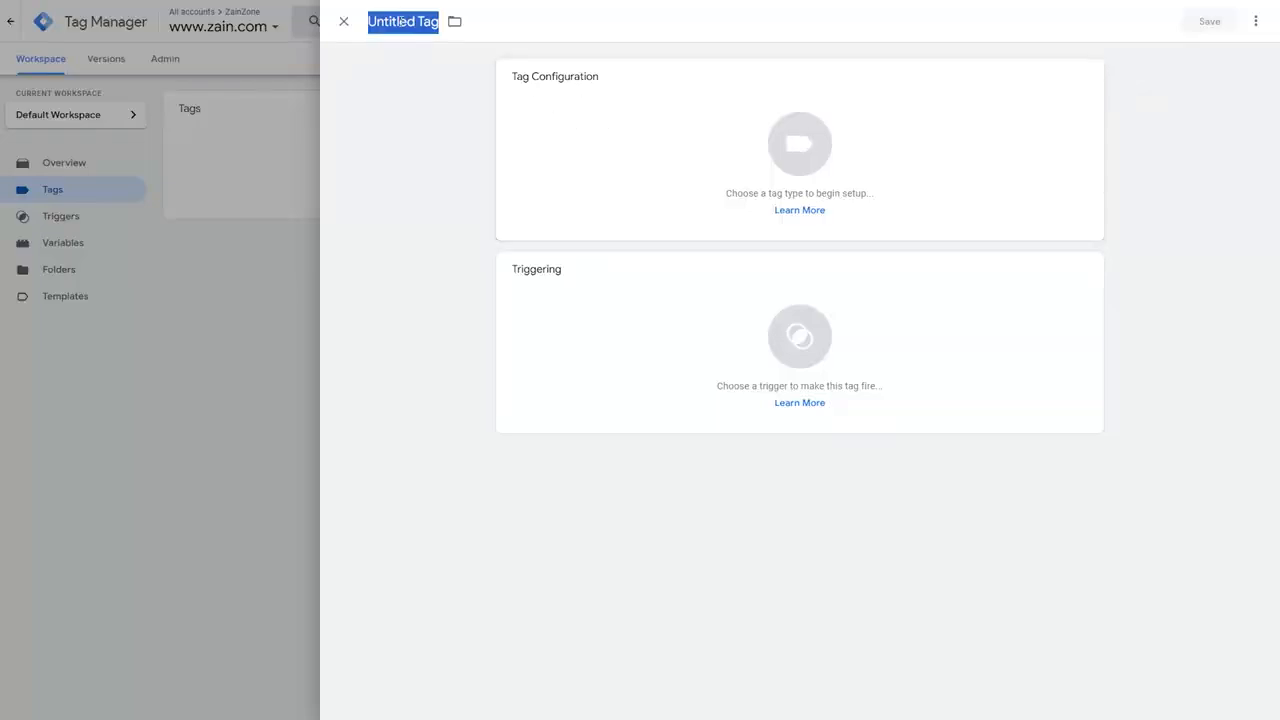
type("ZZ")
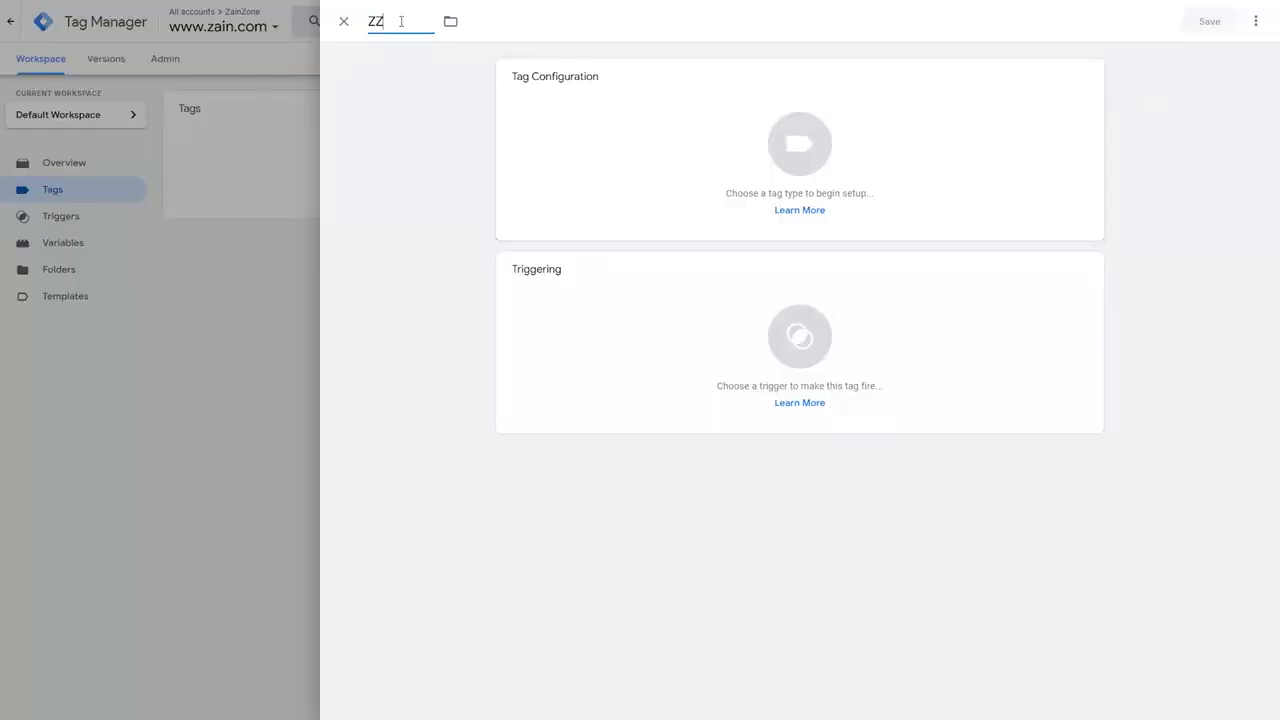
Step: Set the ZZ tag's type to Google Analytics: GA4 Event and include user-provided data from the website
left_click(536, 72)
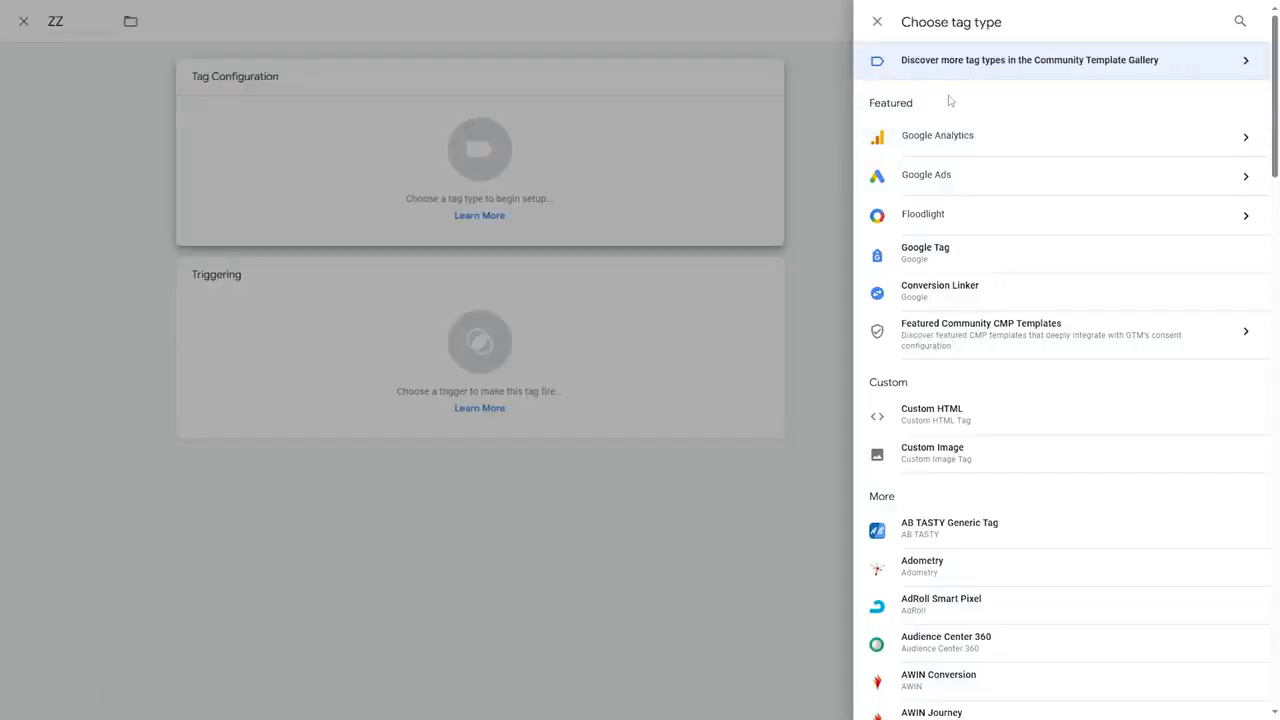
left_click(960, 142)
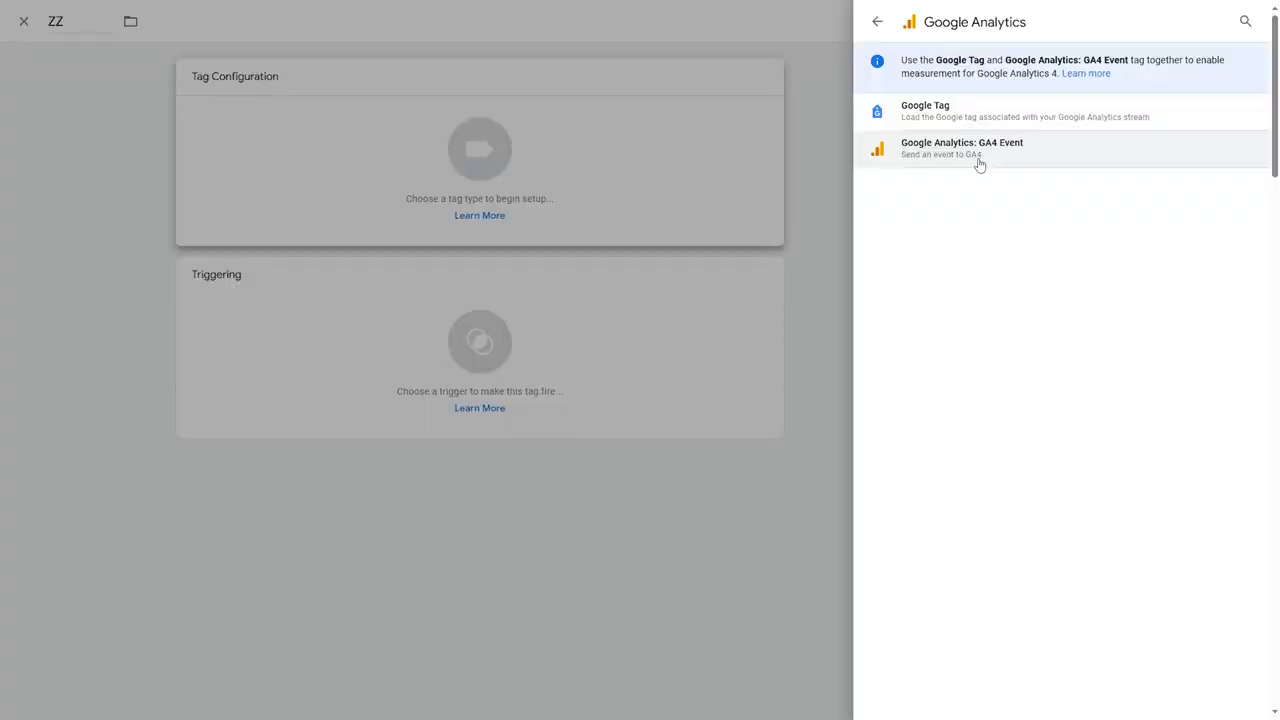
left_click(979, 165)
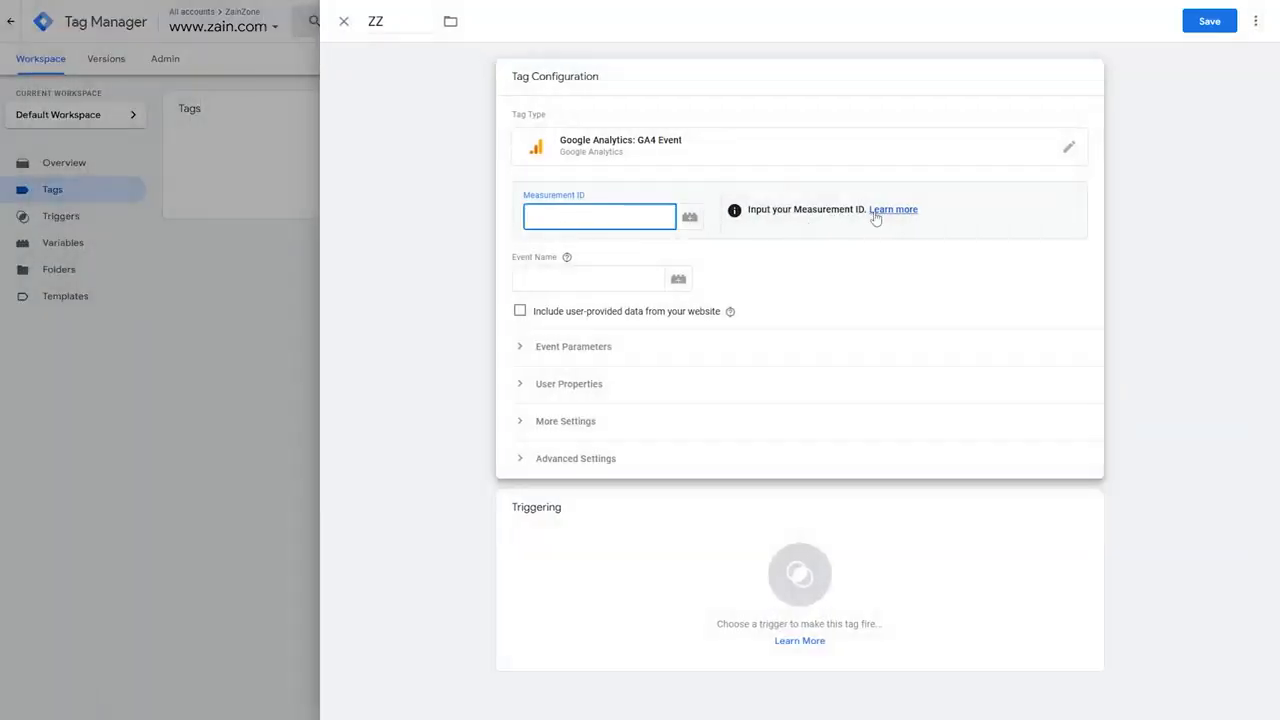
left_click(608, 288)
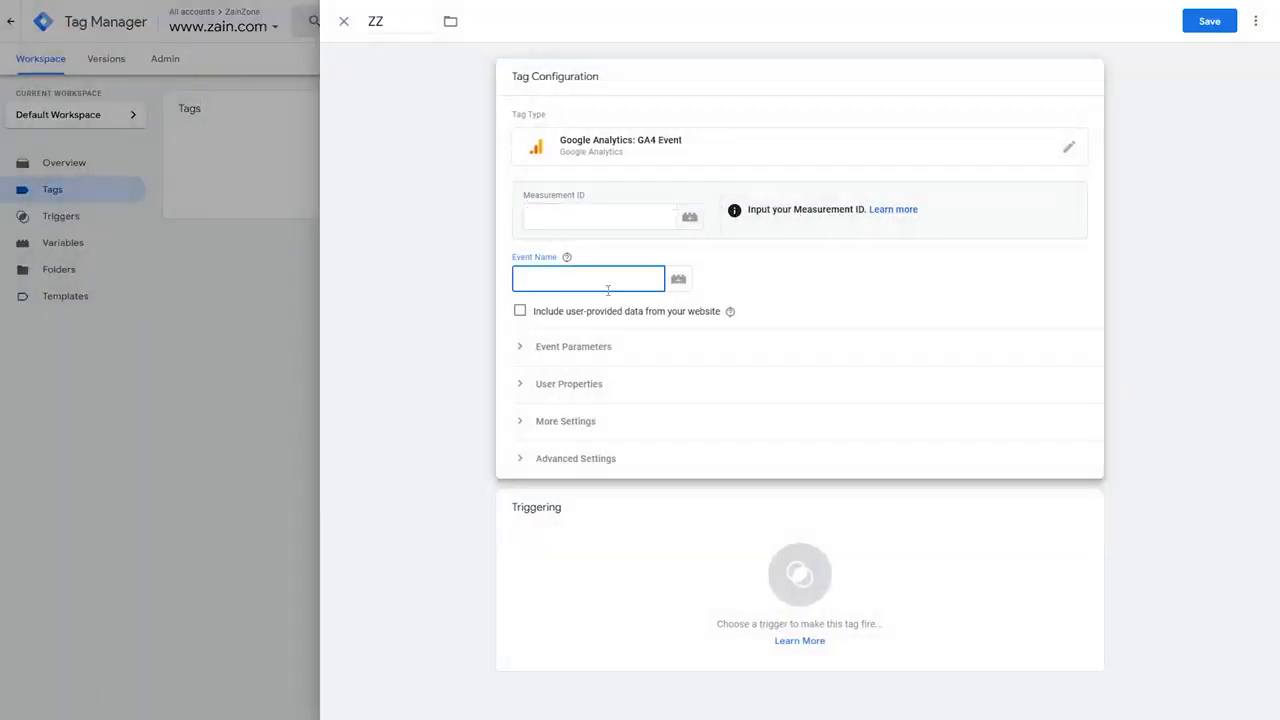
left_click(521, 314)
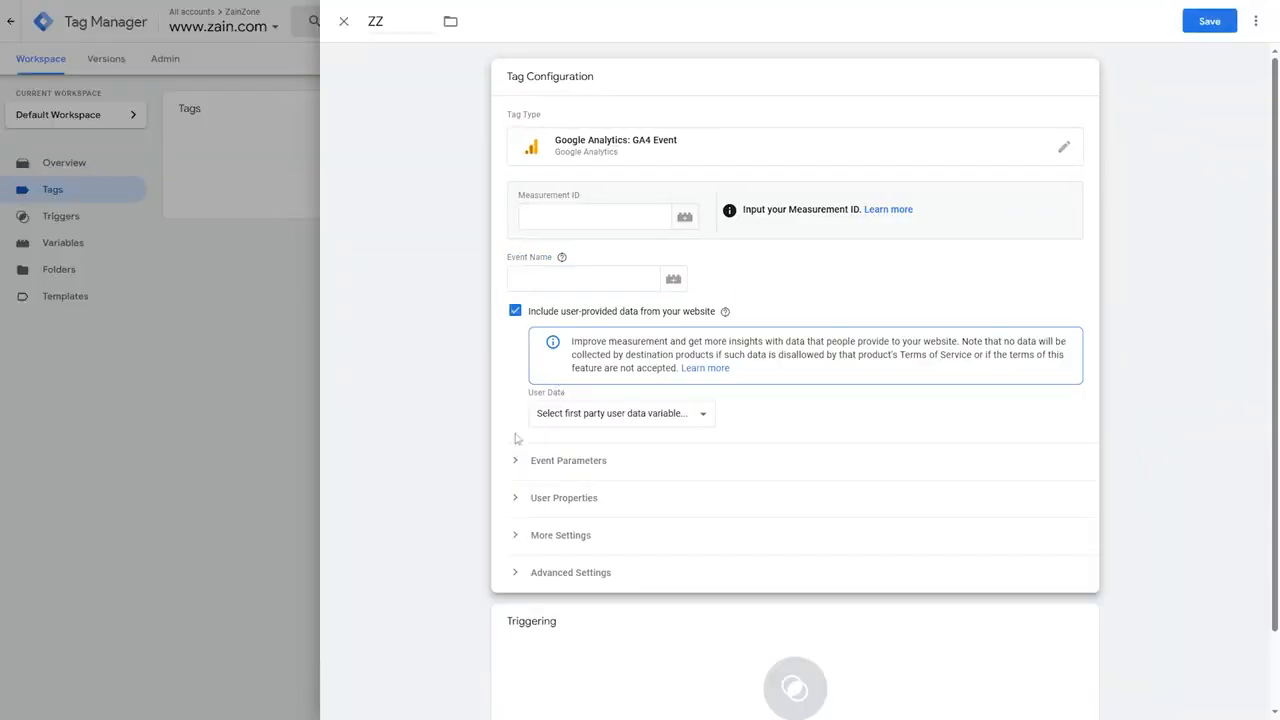
left_click(592, 224)
left_click(685, 219)
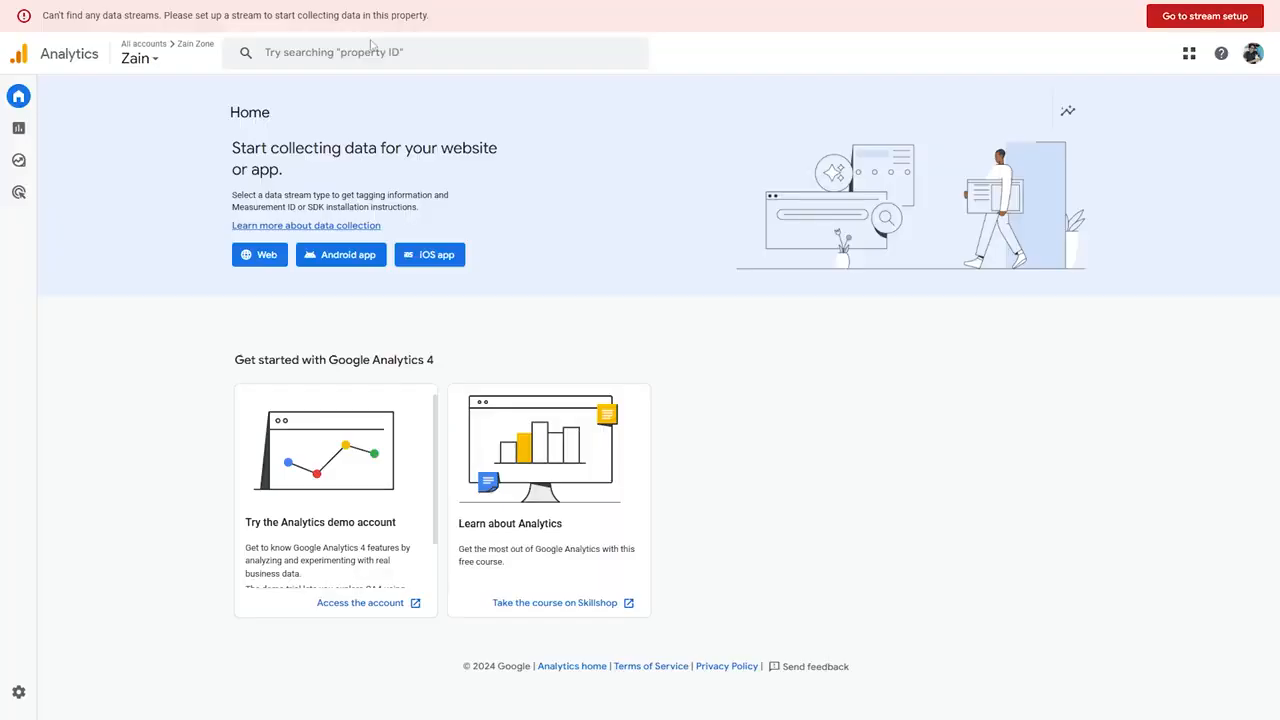
Step: Switch to Google Analytics, search for the measurement ID, and read the help article on where to find it
left_click(366, 52)
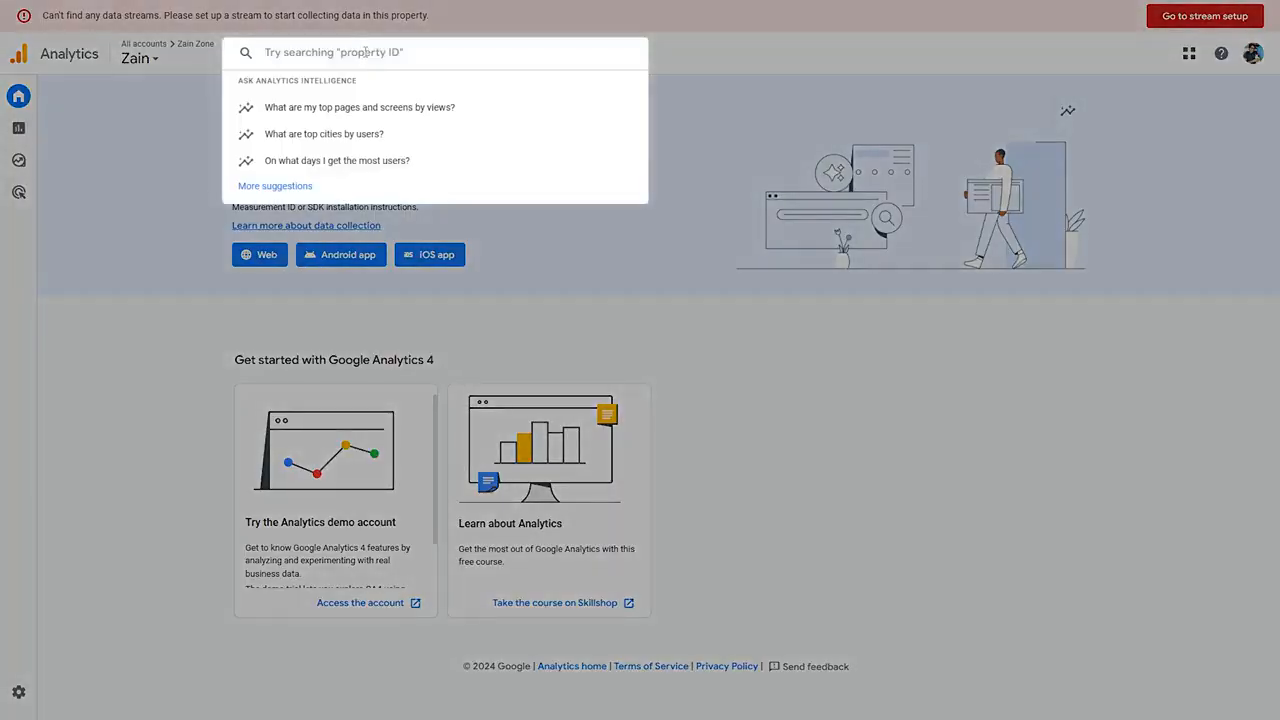
type("measu")
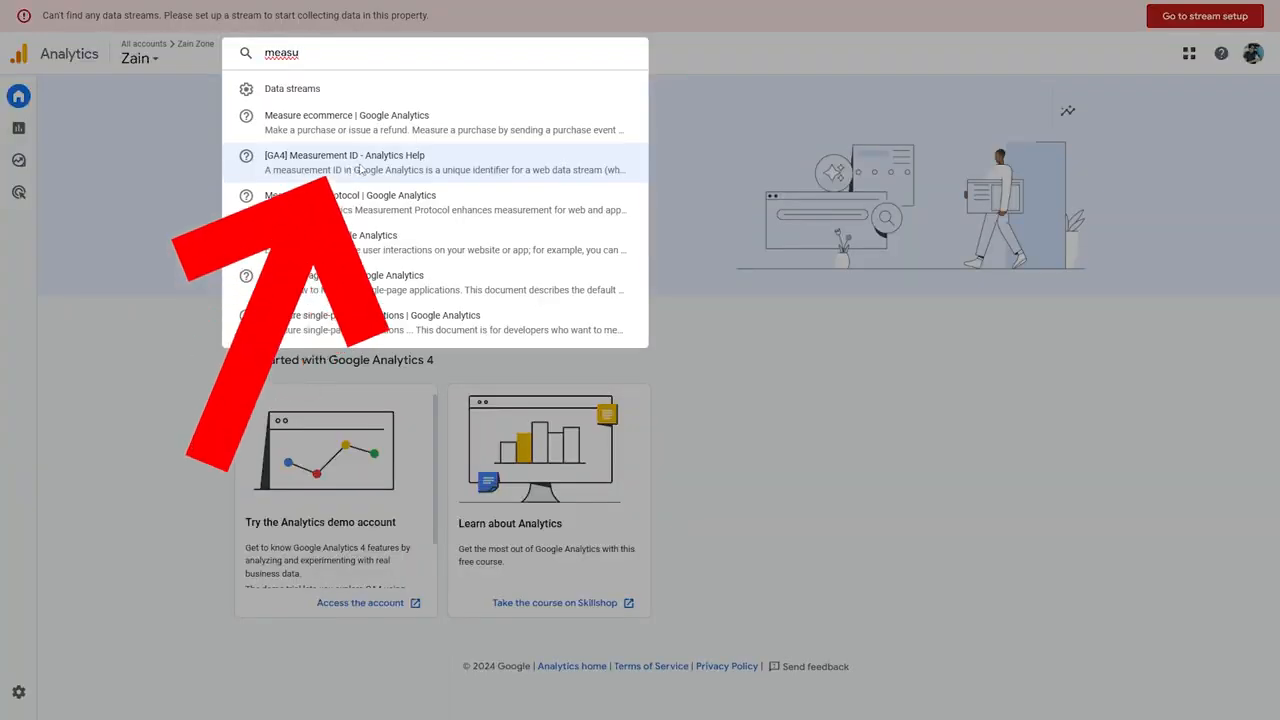
left_click(369, 172)
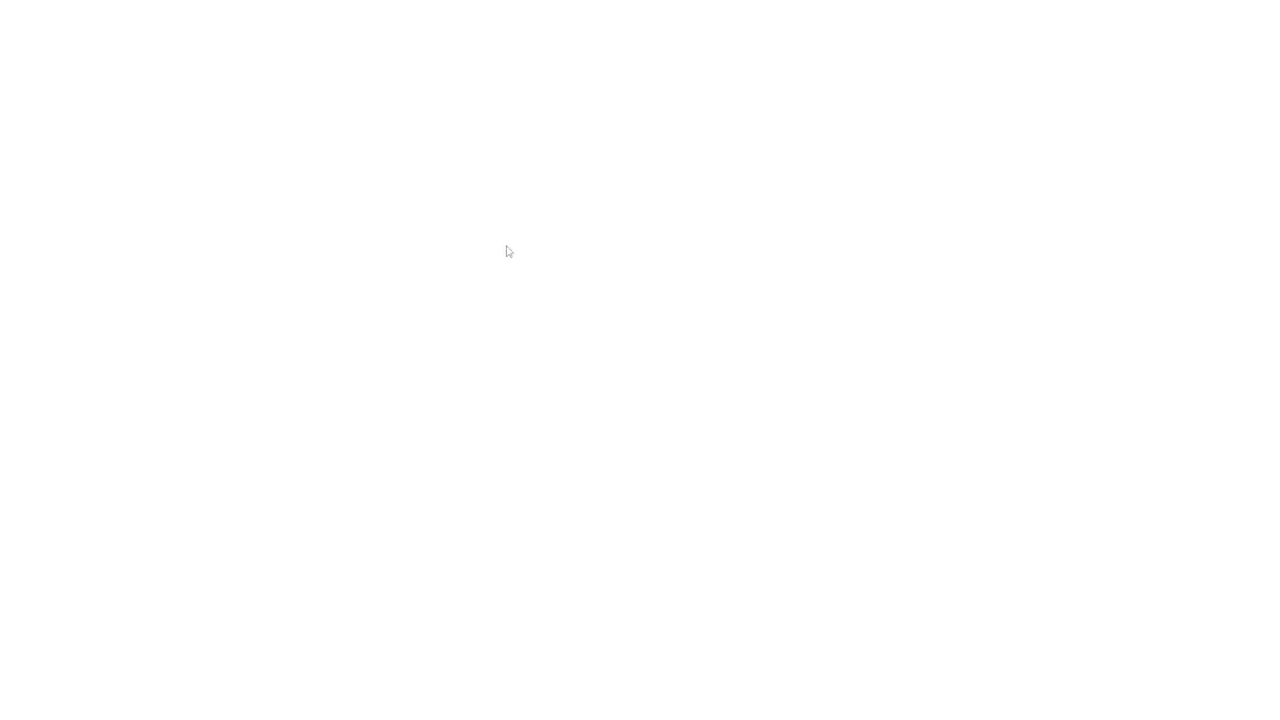
middle_click(548, 340)
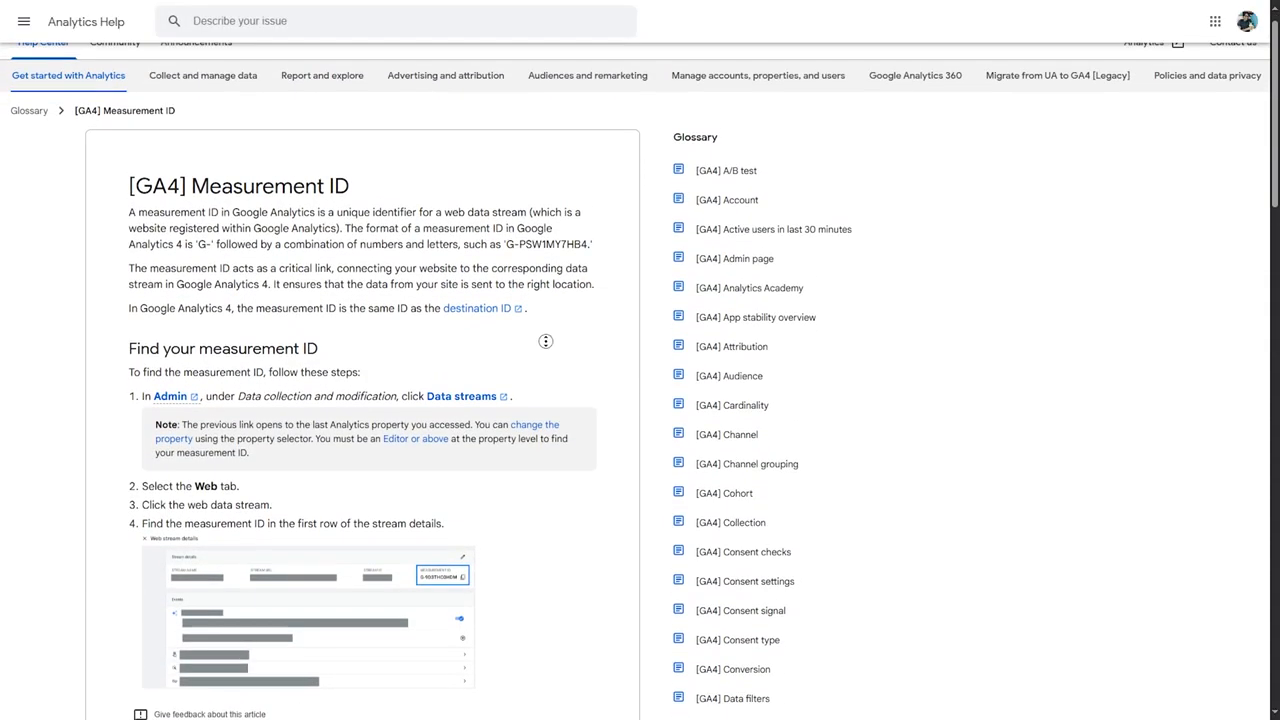
middle_click(544, 373)
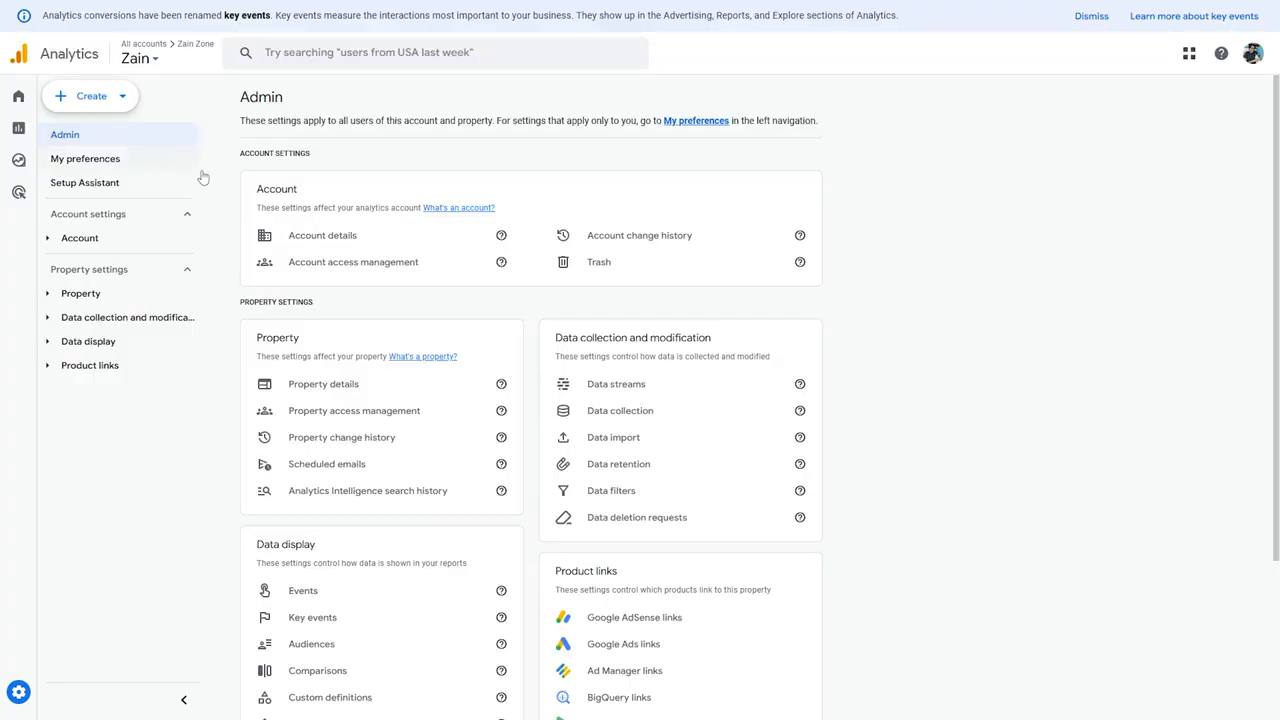
left_click(616, 384)
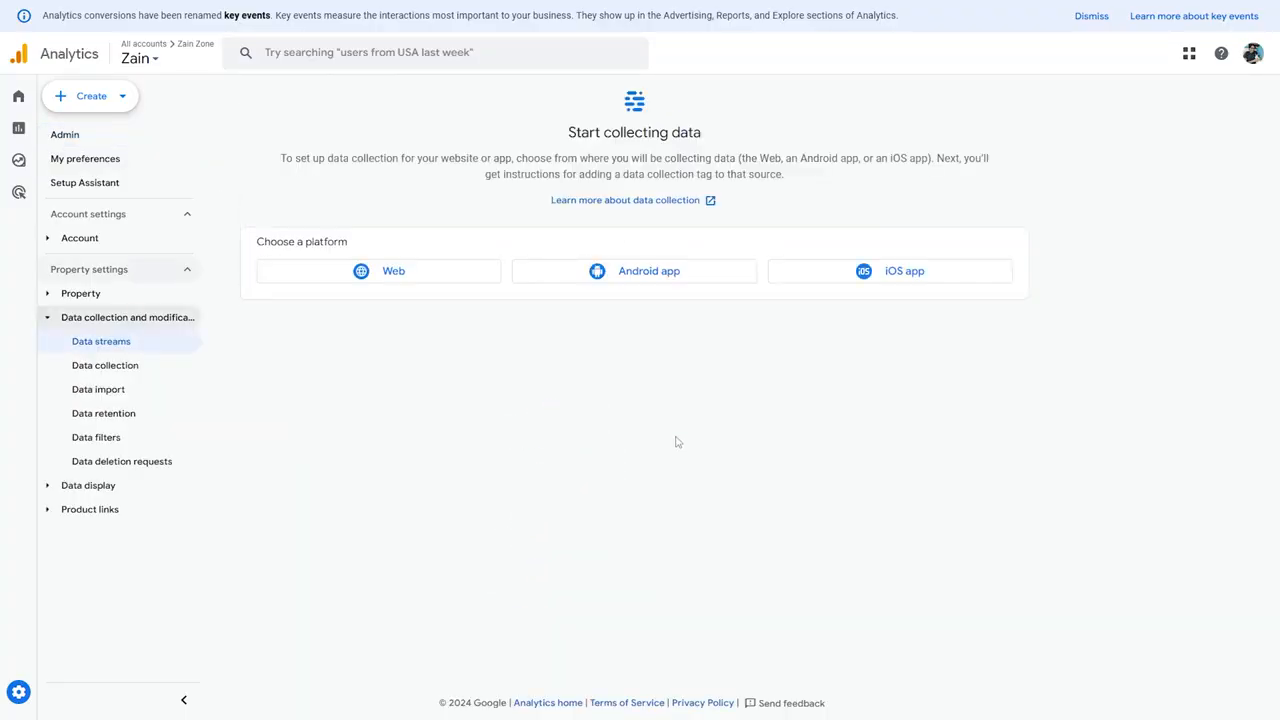
left_click(407, 279)
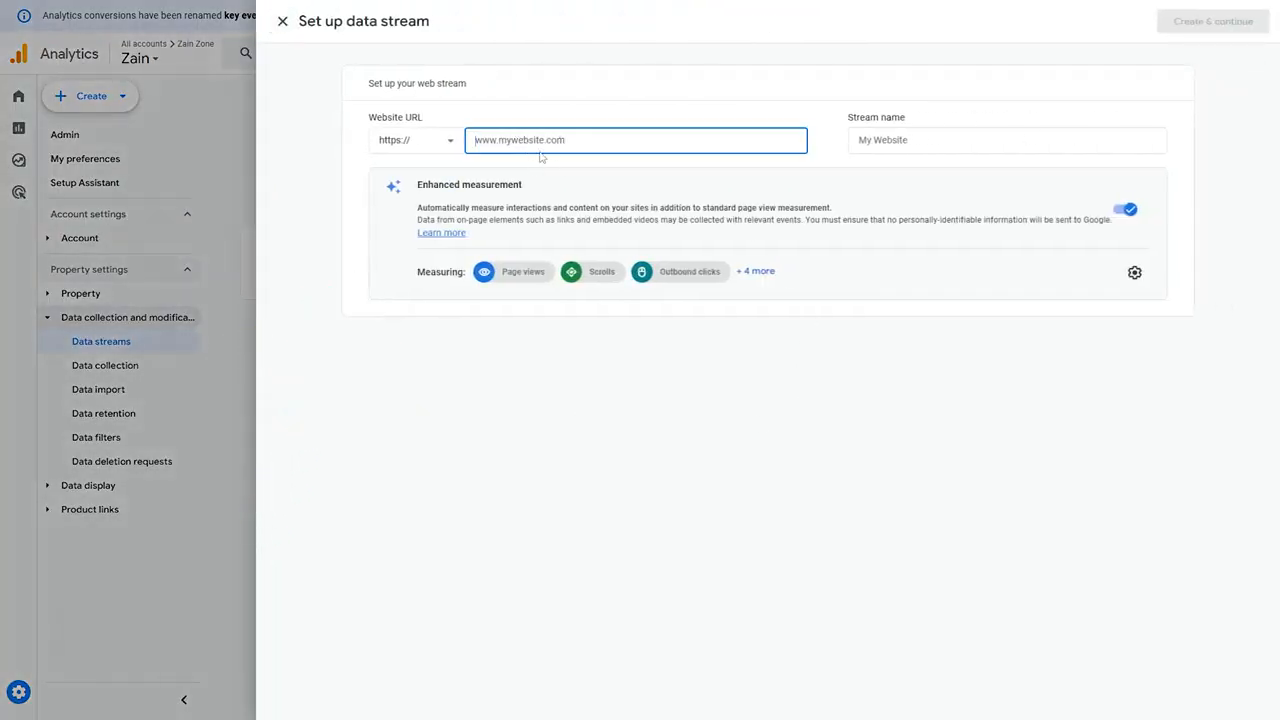
type("www.zain.com")
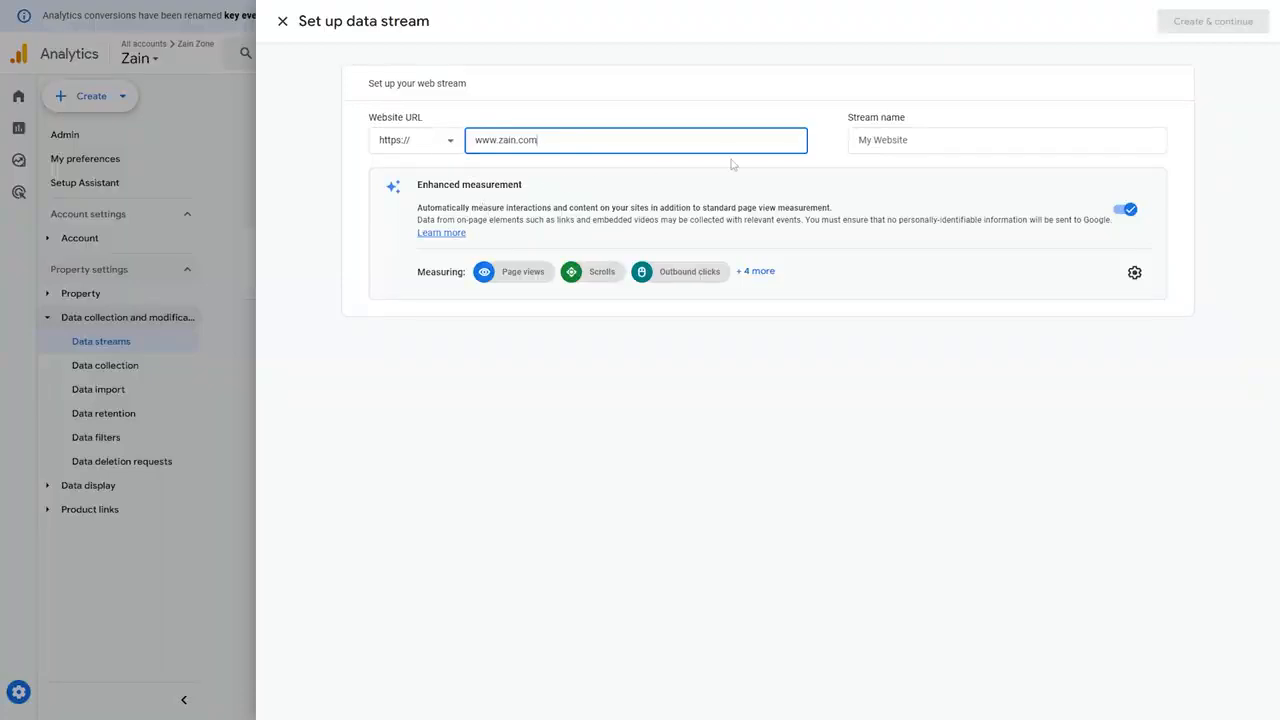
left_click(880, 139)
type("Zain")
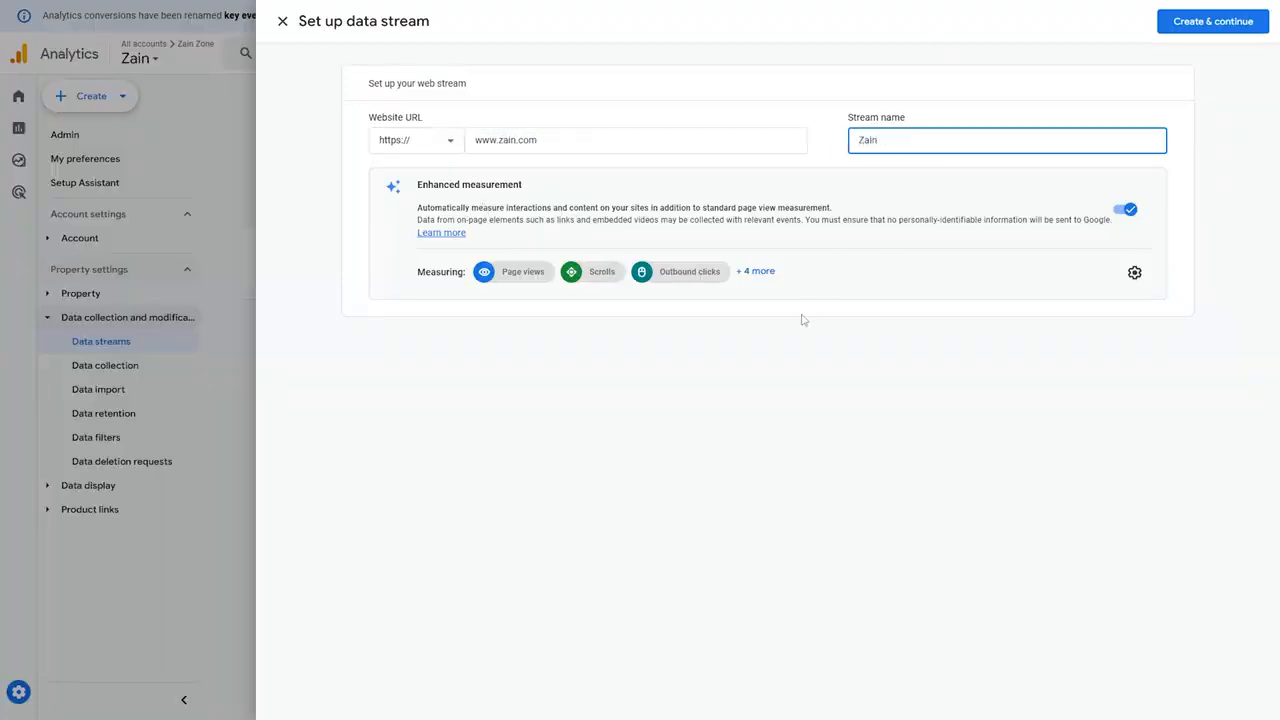
left_click(928, 316)
left_click(1237, 29)
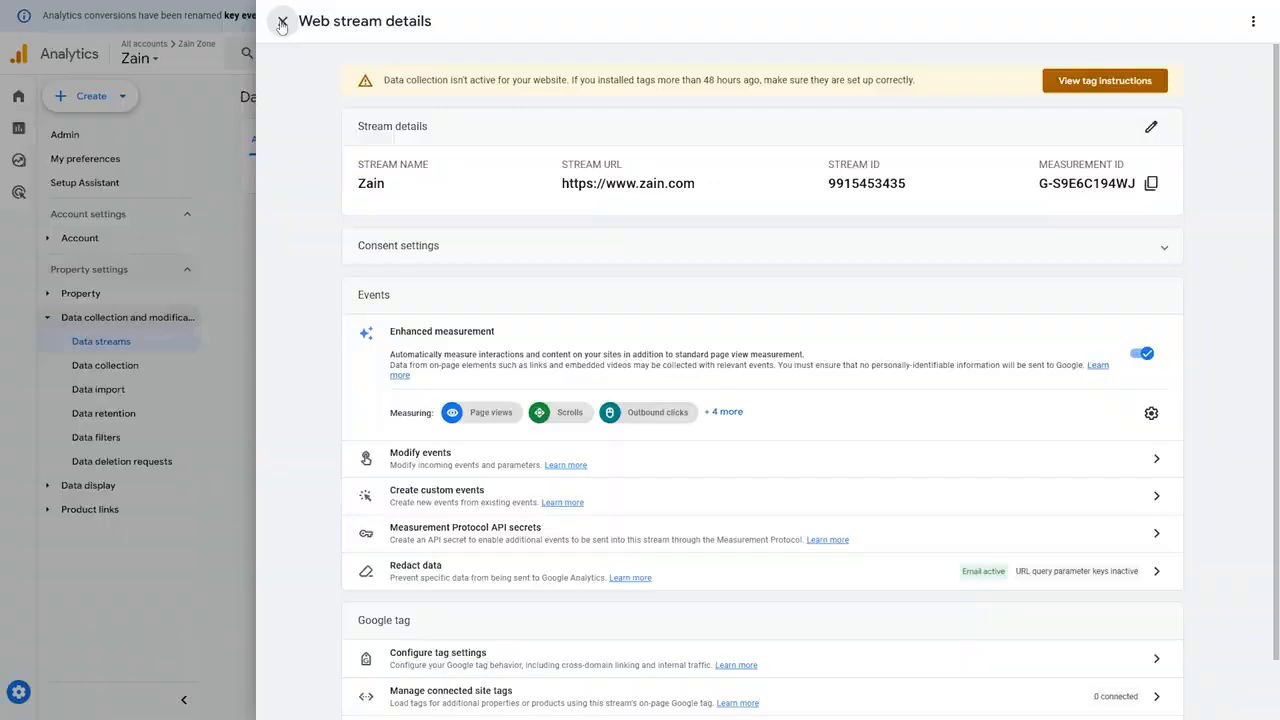
Step: Copy the Zain web stream's measurement ID into the ZZ tag in Tag Manager and set the event name to G4A
left_click(283, 24)
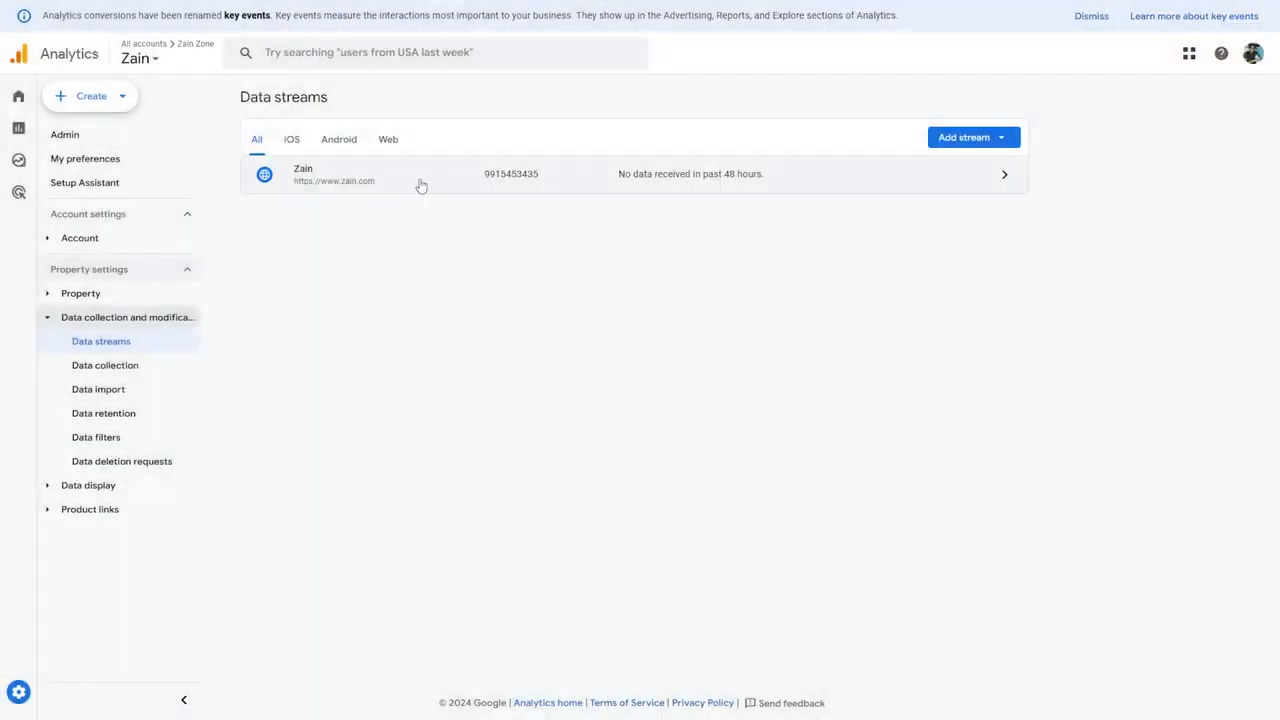
left_click(421, 186)
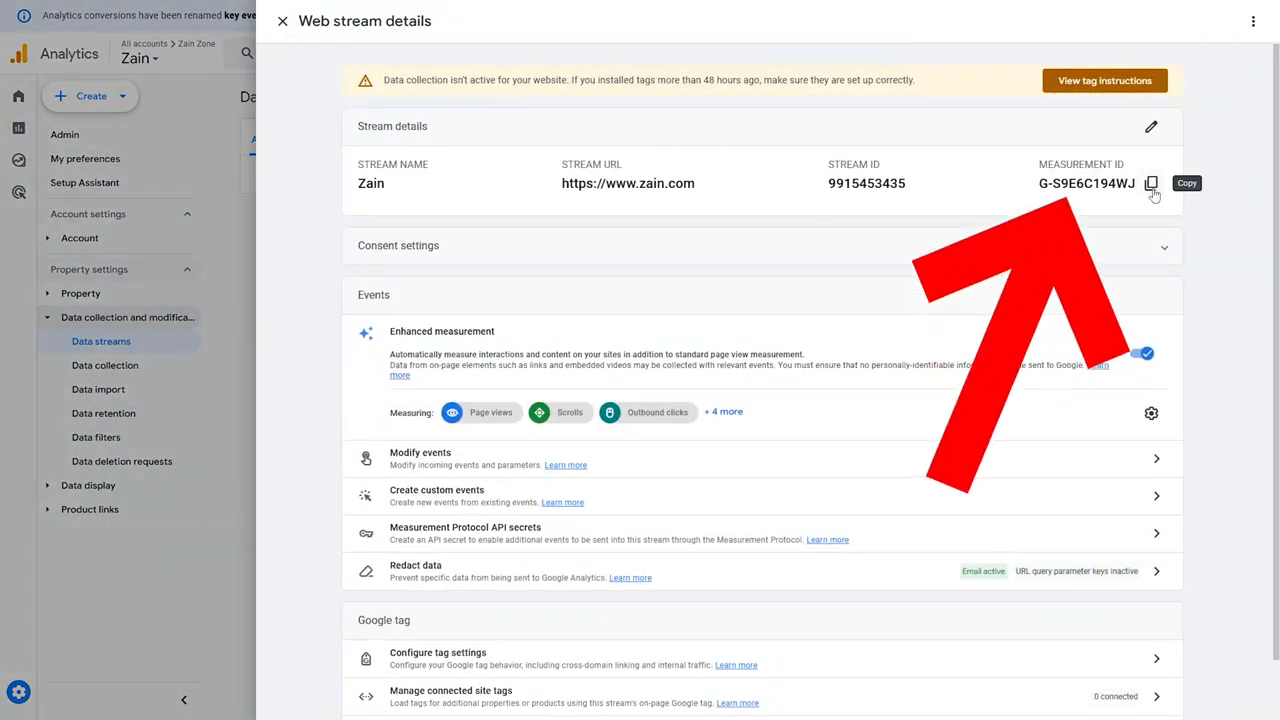
left_click(1152, 186)
left_click(1152, 186)
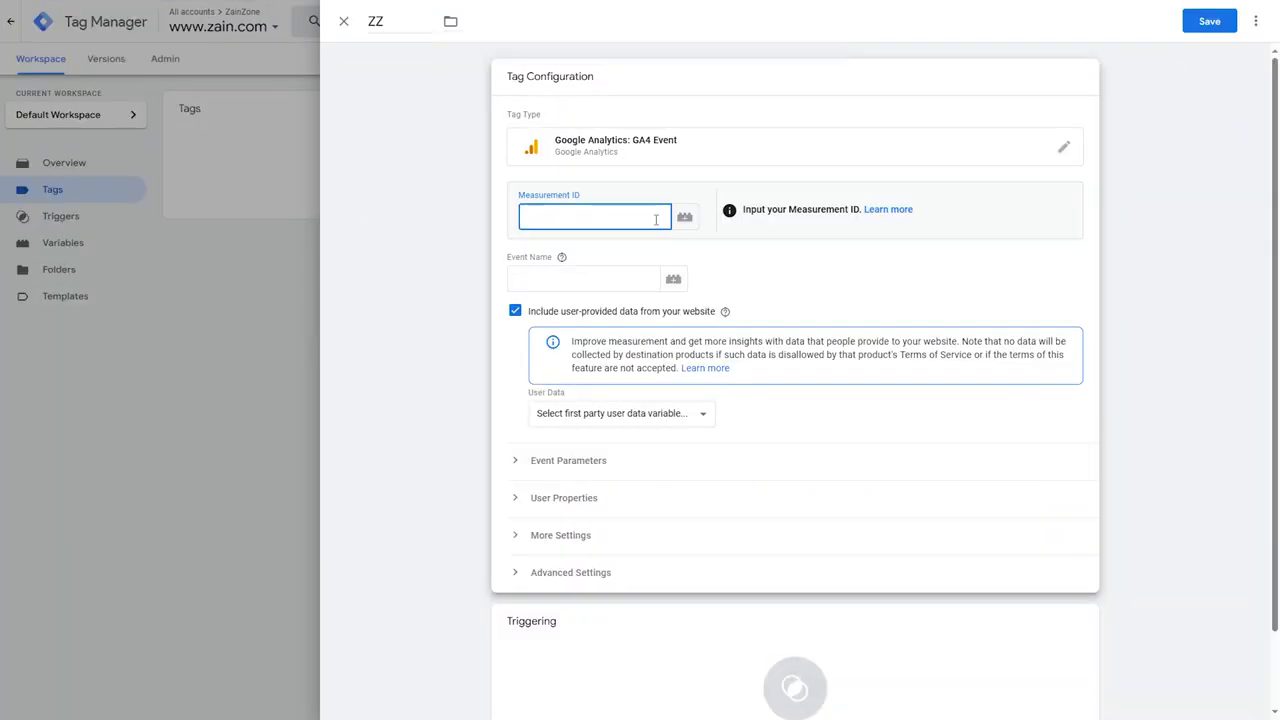
key("ctrl+v")
key("Tab")
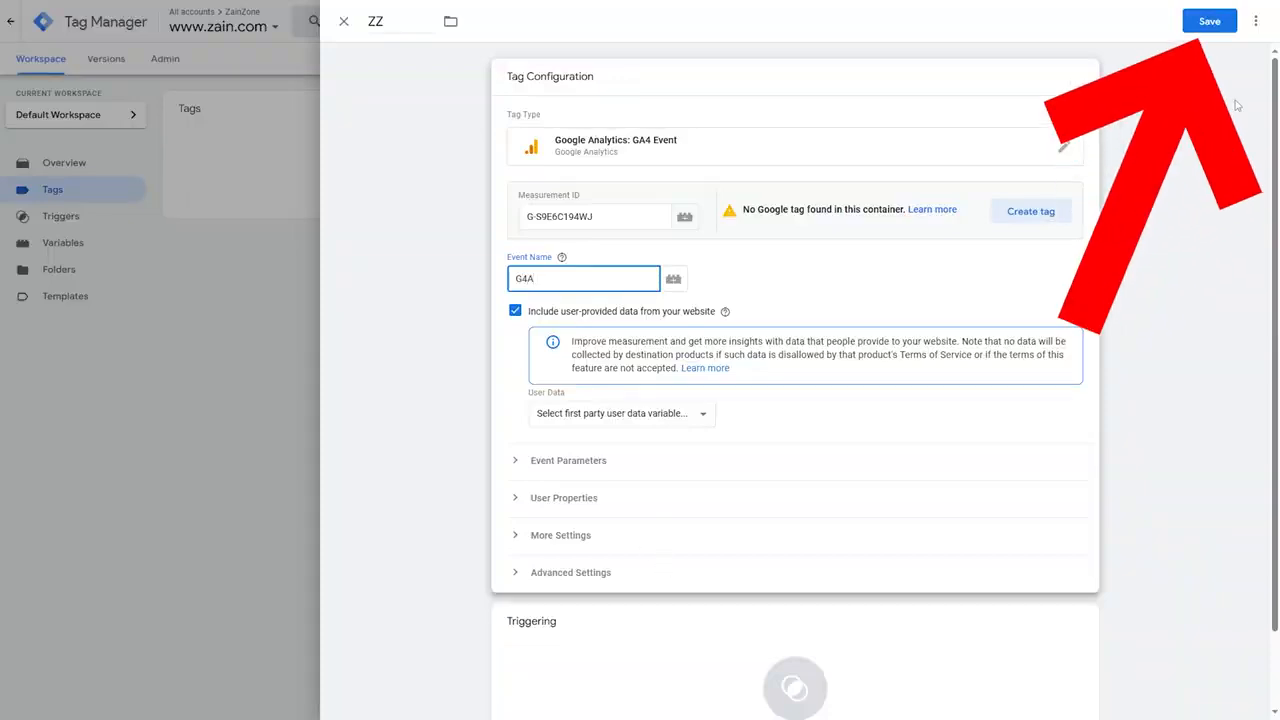
Step: Add the All Pages page view trigger to the ZZ tag and save the tag
left_click(1209, 21)
left_click(735, 174)
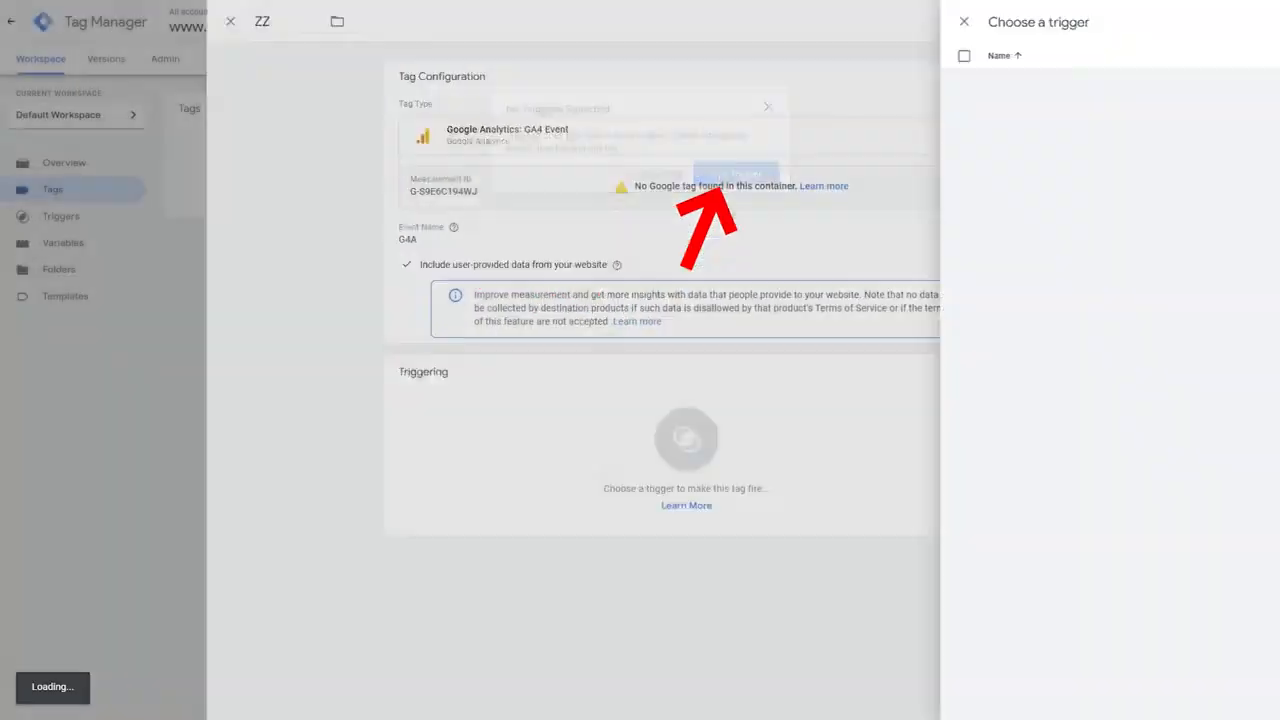
left_click(388, 81)
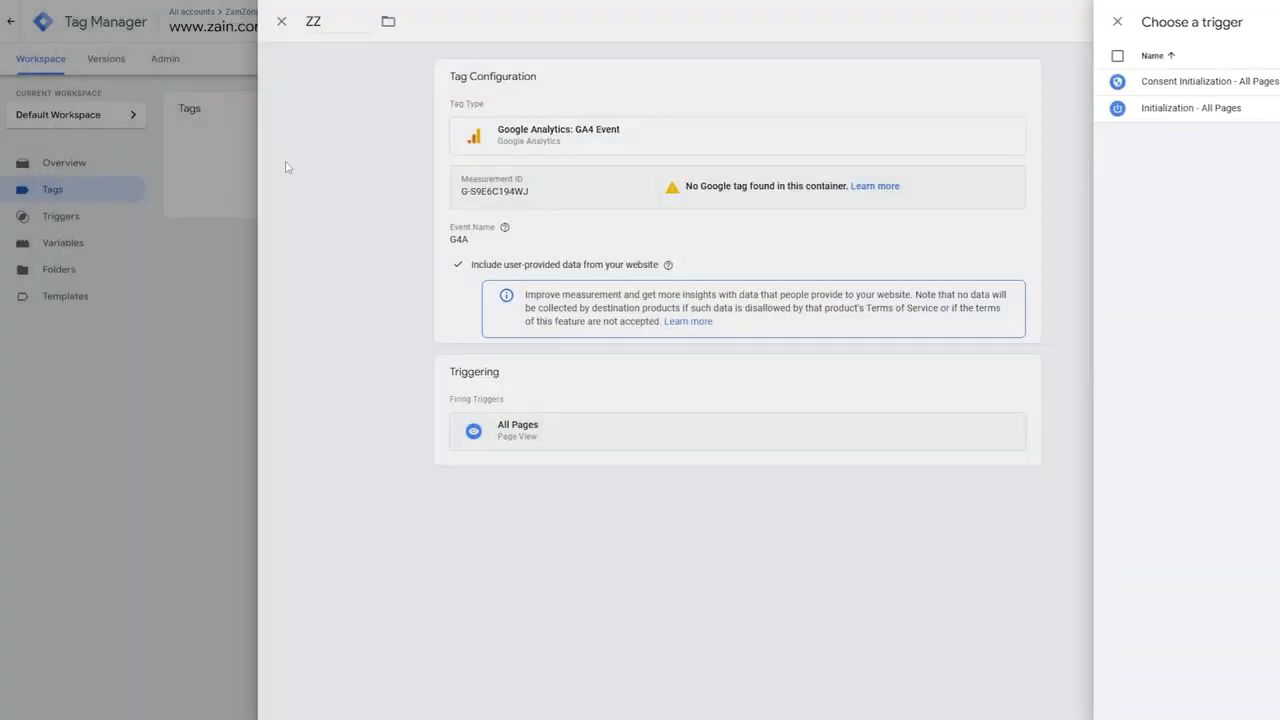
left_click(1220, 24)
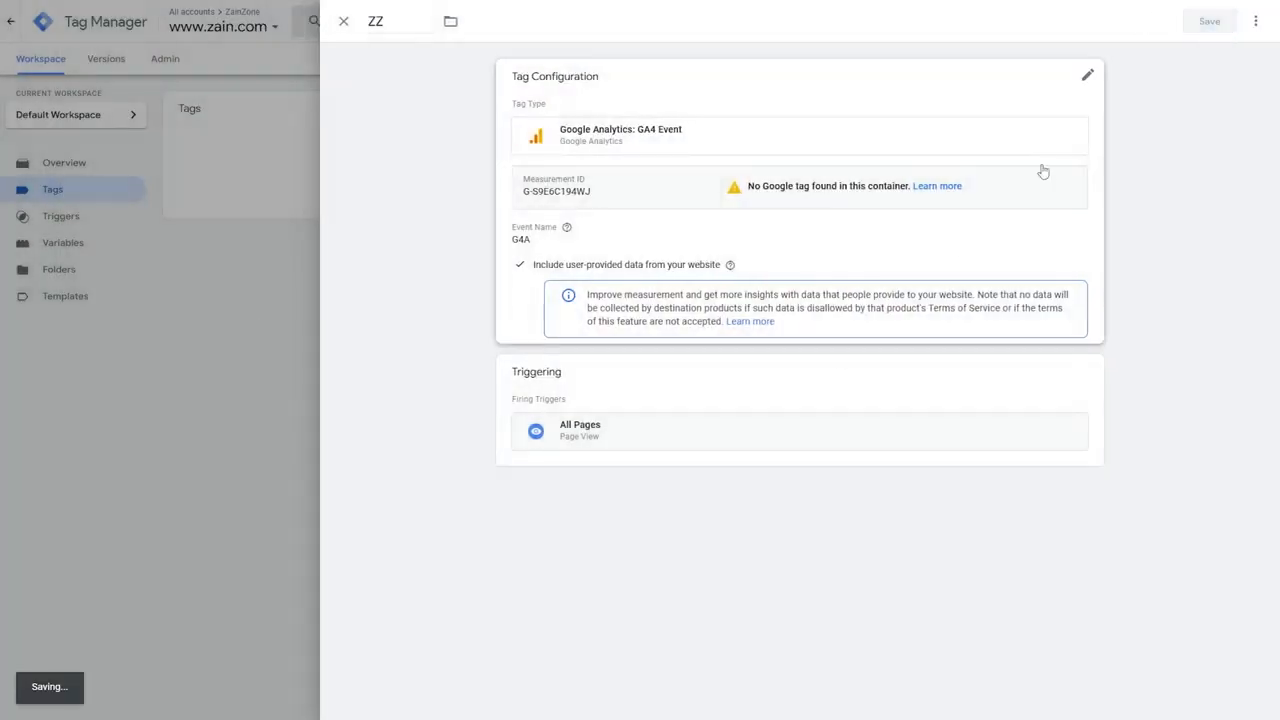
Step: Create a new user data variable with Manual configuration for the ZZ tag's user-provided data
left_click(620, 413)
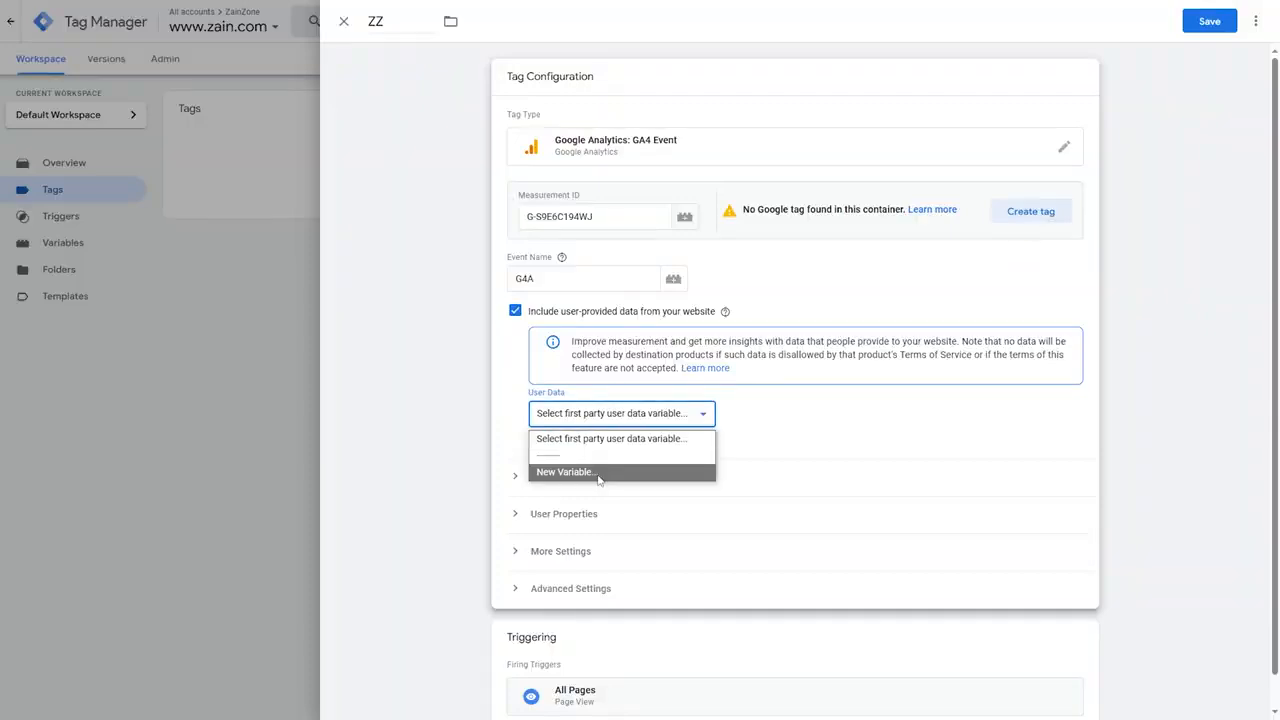
left_click(600, 471)
scroll(760, 363, "down", 3)
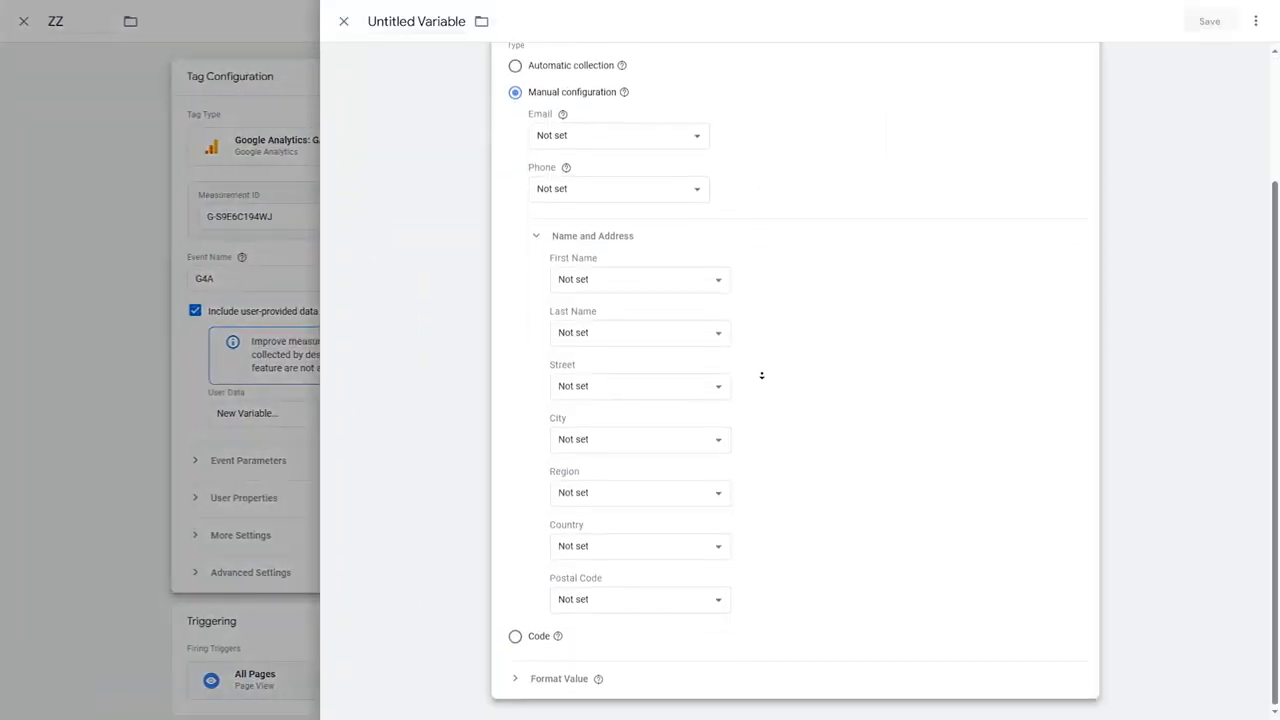
scroll(765, 343, "up", 3)
scroll(752, 206, "down", 3)
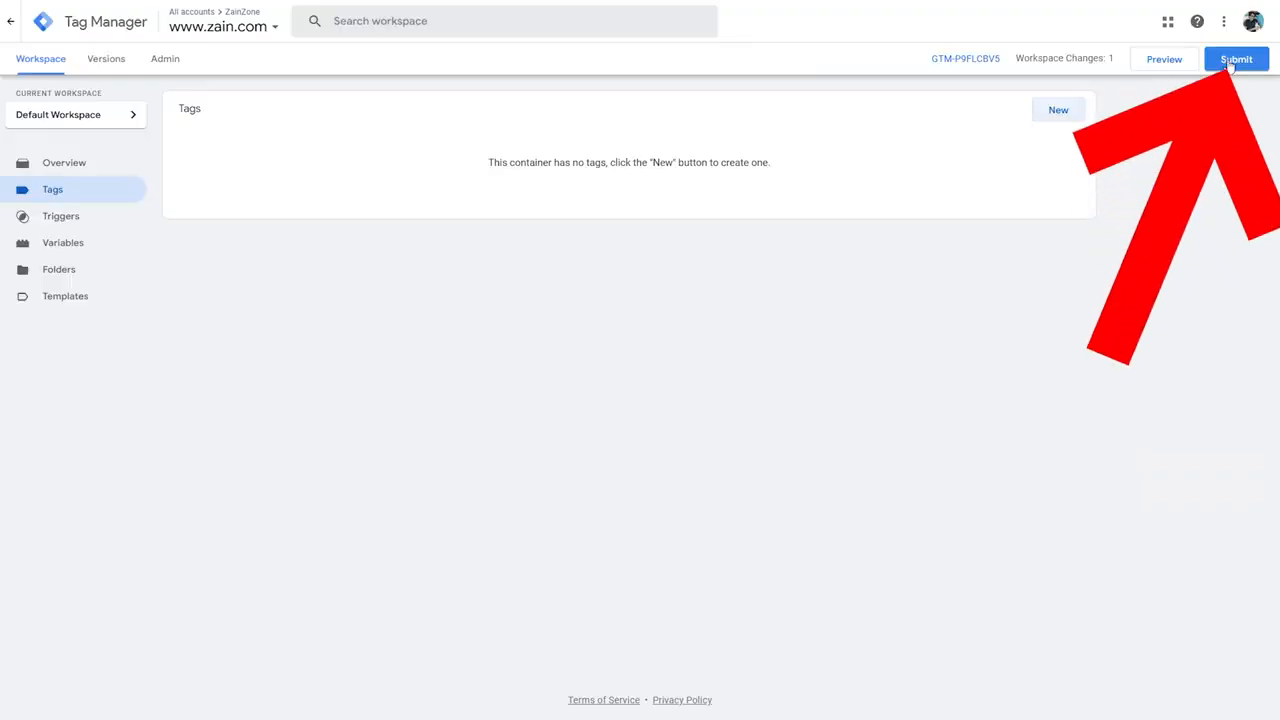
Step: Submit and publish the workspace changes as a container version named Zain with the description Hi, review the version summary and close it
left_click(1234, 57)
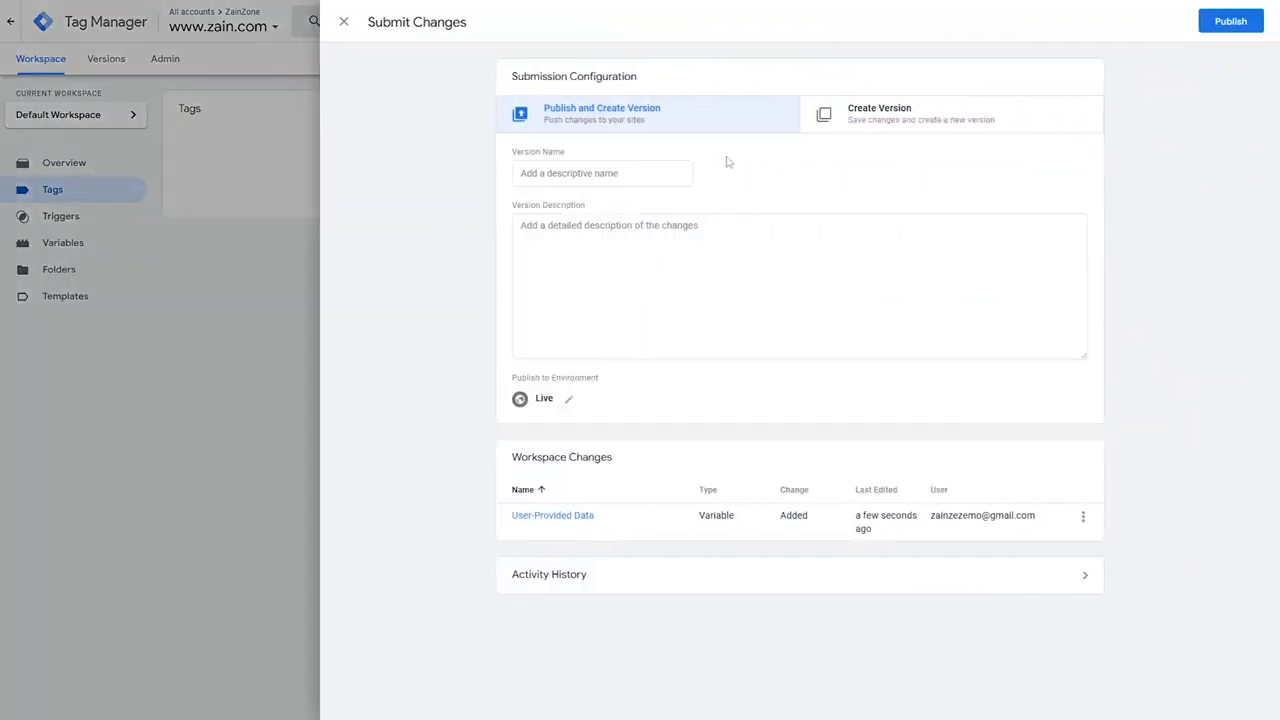
left_click(1222, 27)
left_click(631, 210)
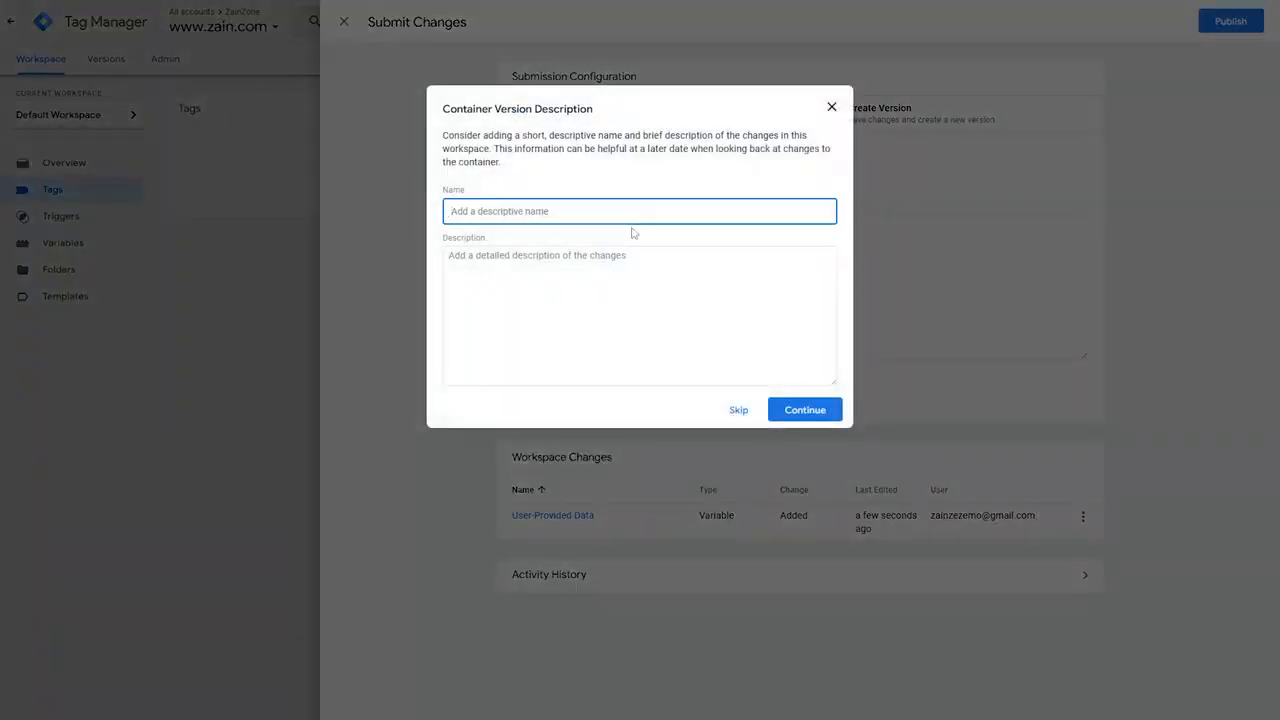
type("Zain")
left_click(631, 272)
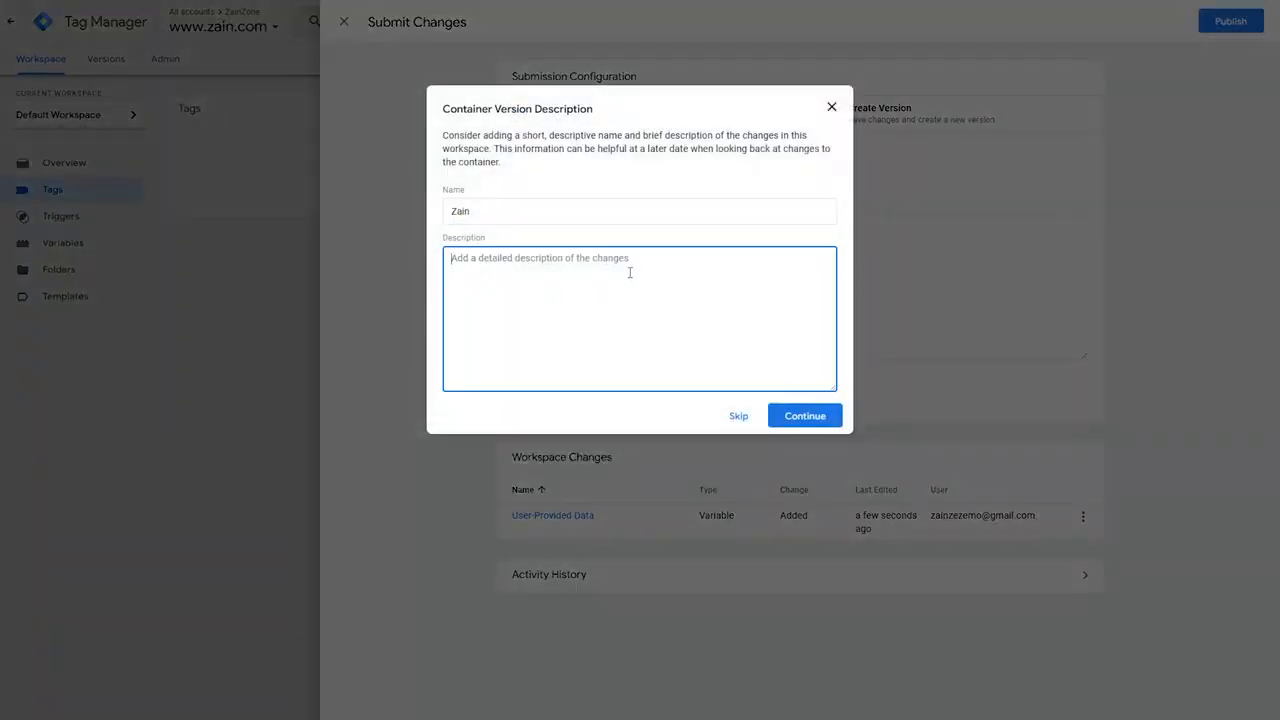
type("Hi")
left_click(800, 420)
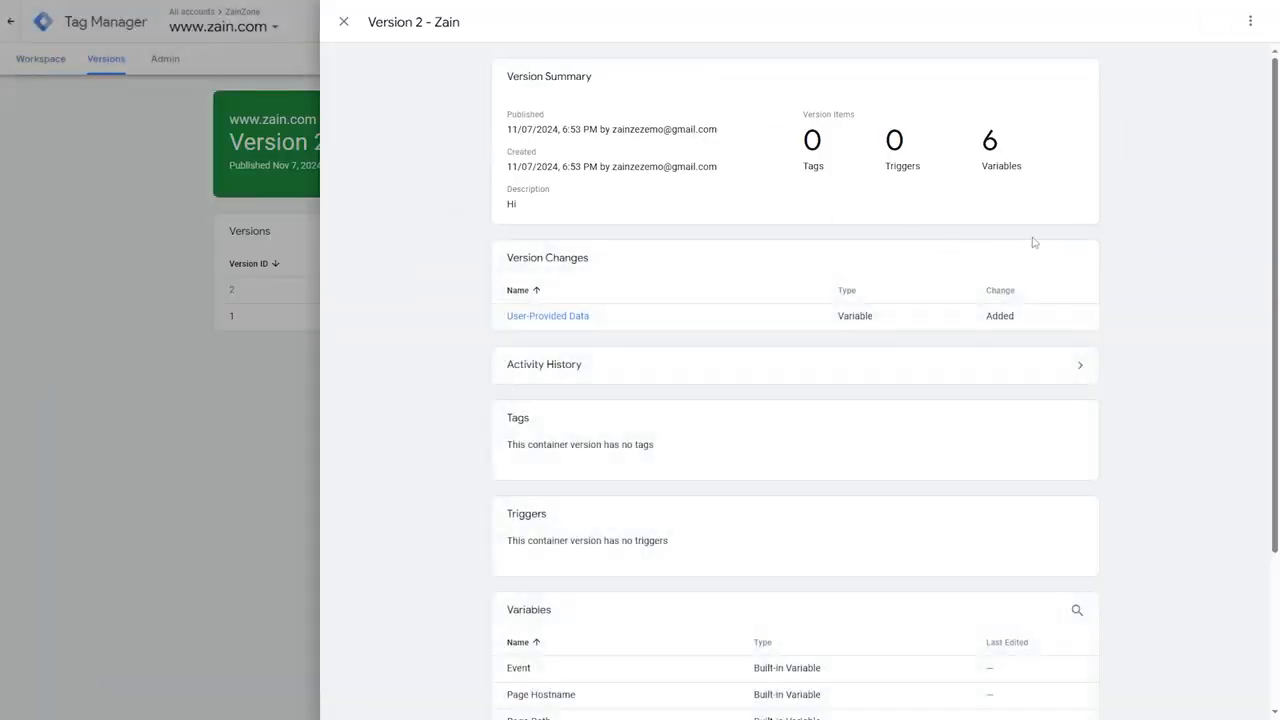
scroll(1104, 210, "down", 3)
scroll(1134, 237, "up", 3)
left_click(344, 22)
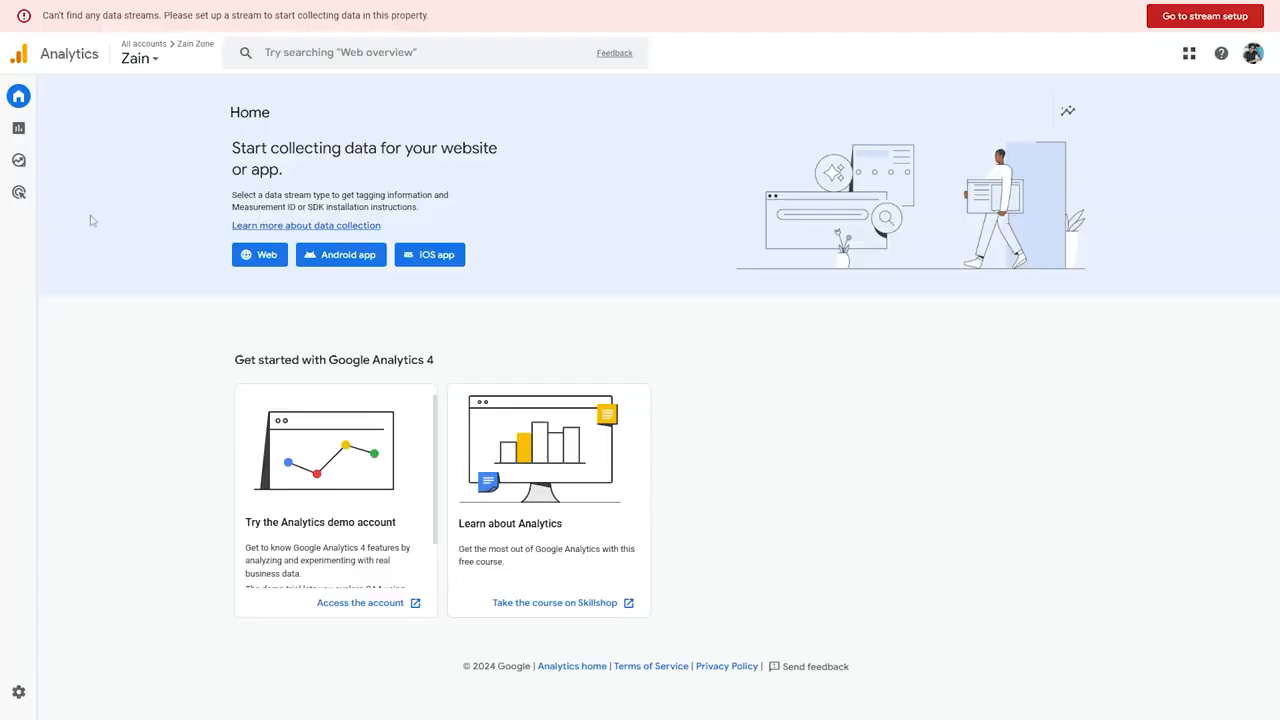
Step: Switch to Google Analytics and open the Realtime overview report of the Zain property
mouse_move(20, 200)
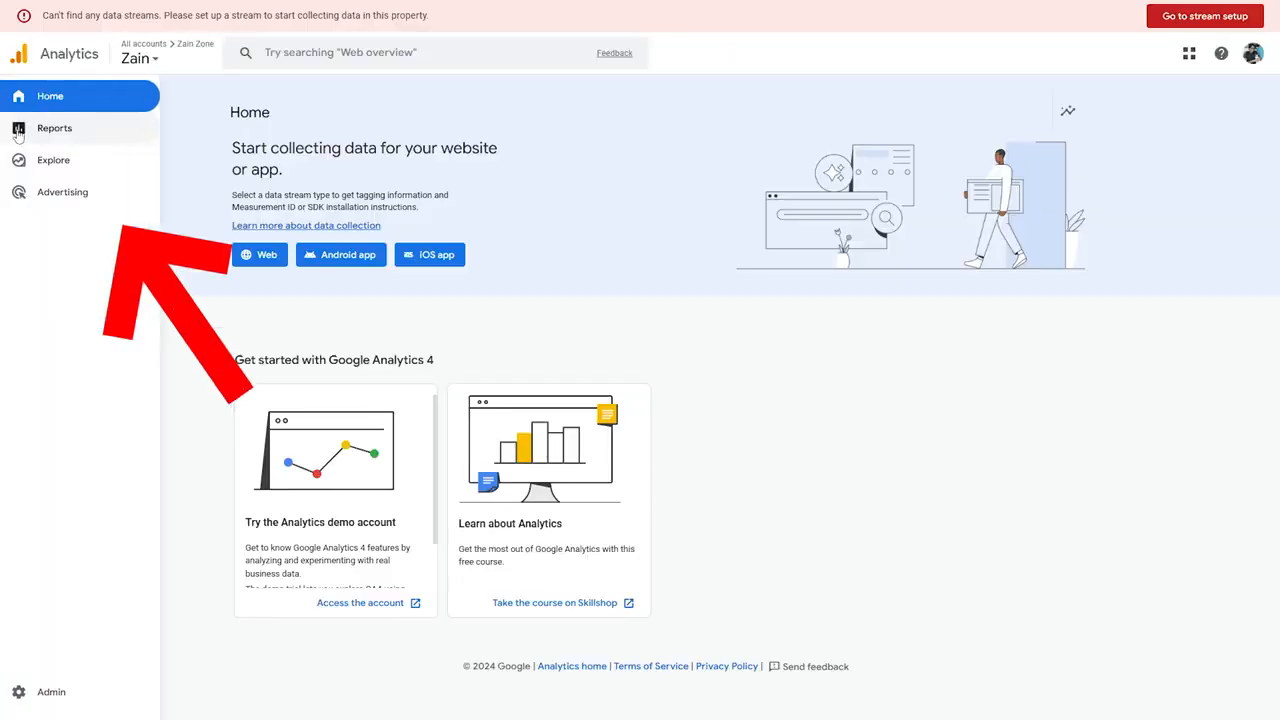
left_click(24, 134)
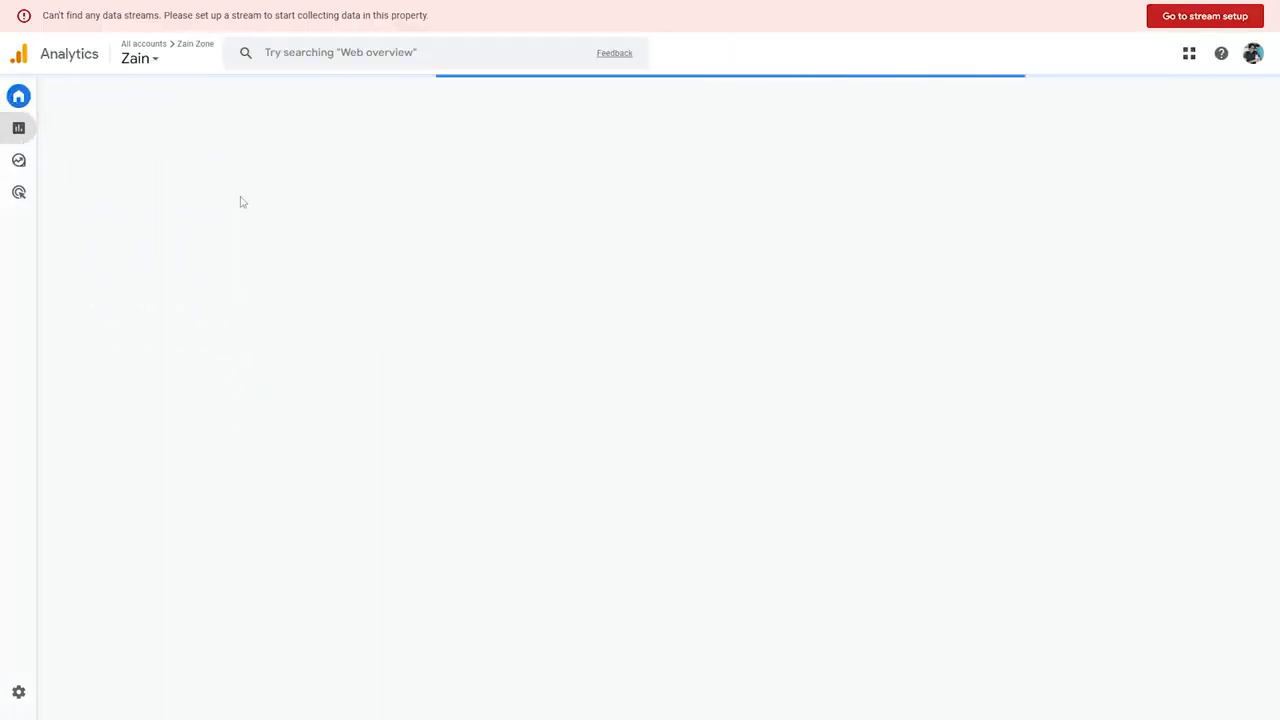
left_click(91, 116)
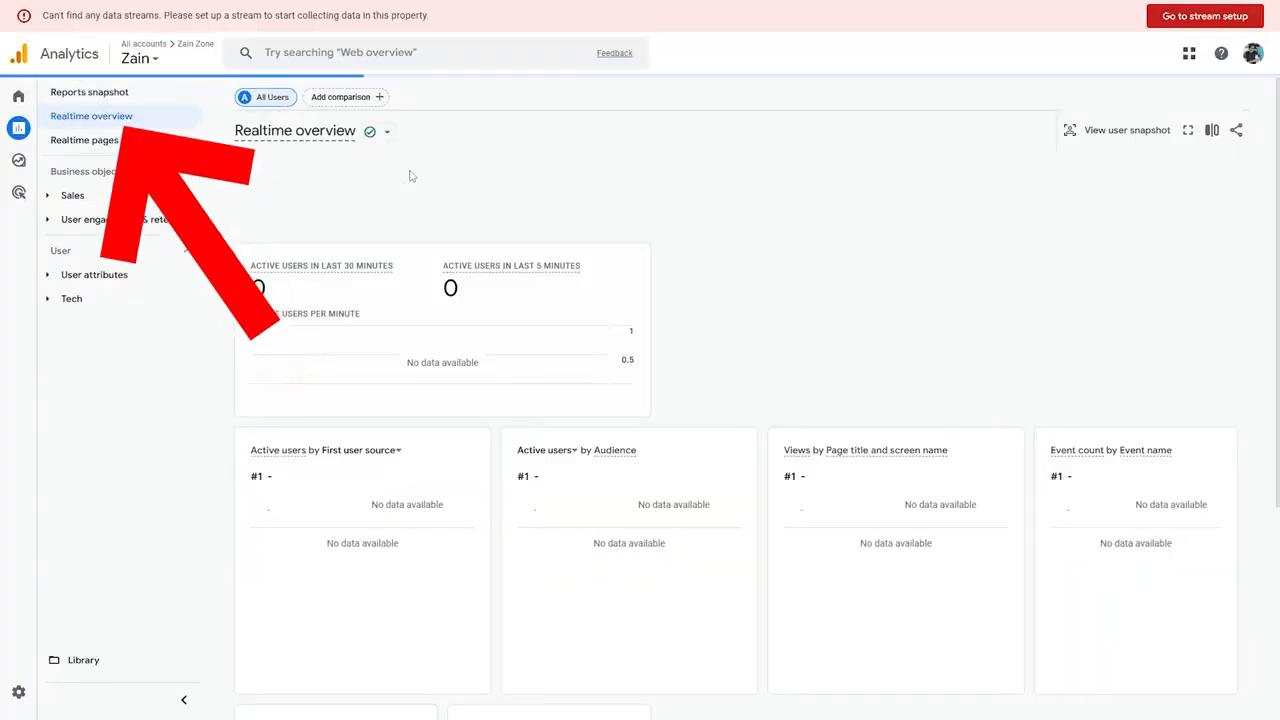